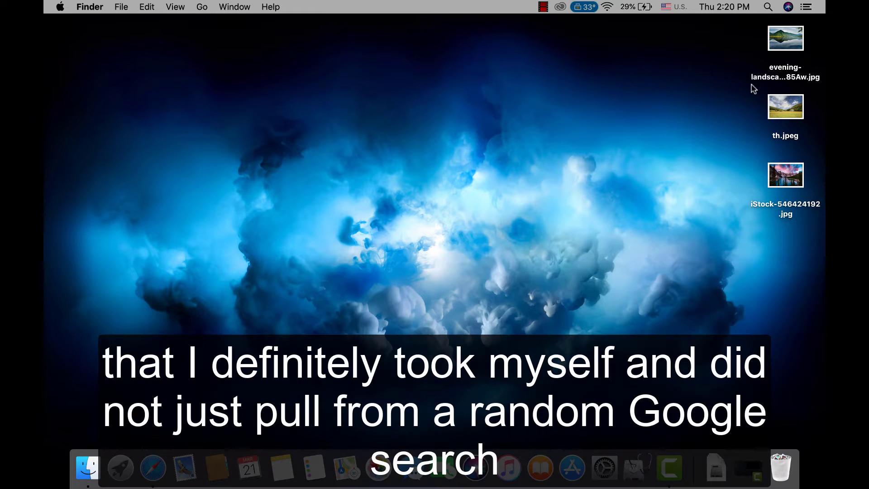
# Preview the evening landscape, th.jpeg and iStock-546424192.jpg photos on the desktop, then close them.
pyautogui.doubleClick(785, 43)
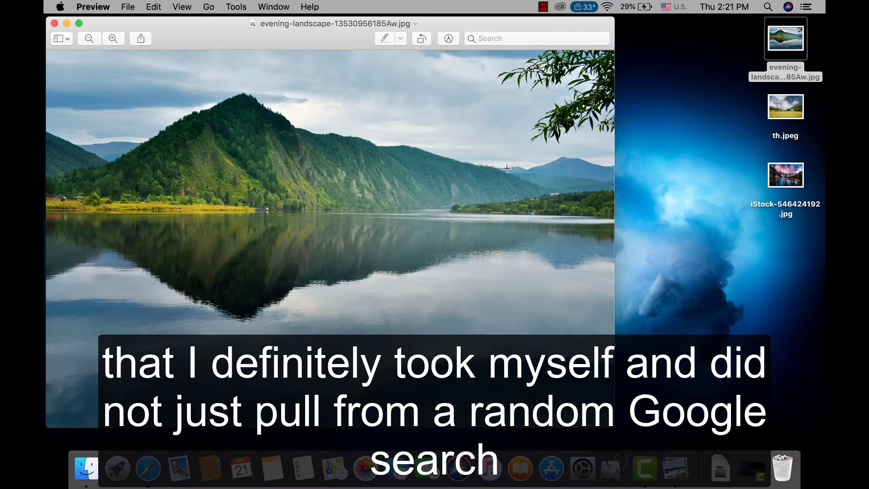
pyautogui.doubleClick(779, 112)
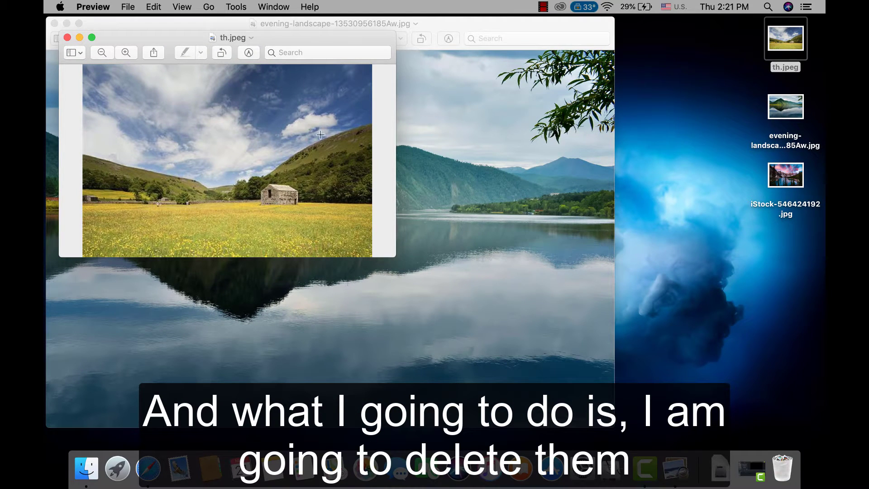
pyautogui.doubleClick(779, 176)
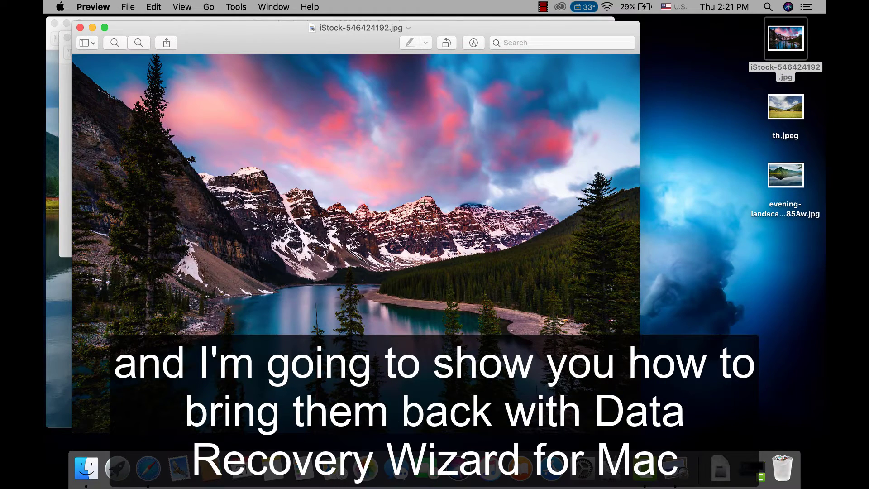
pyautogui.click(82, 28)
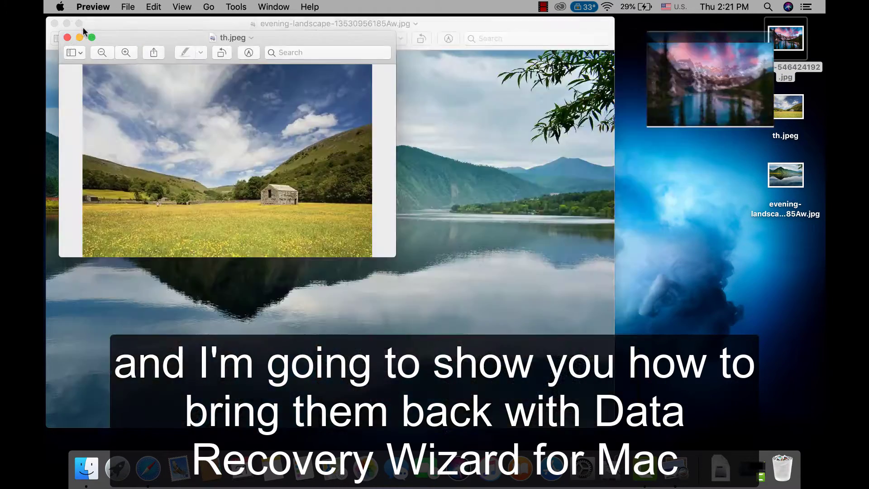
pyautogui.click(67, 36)
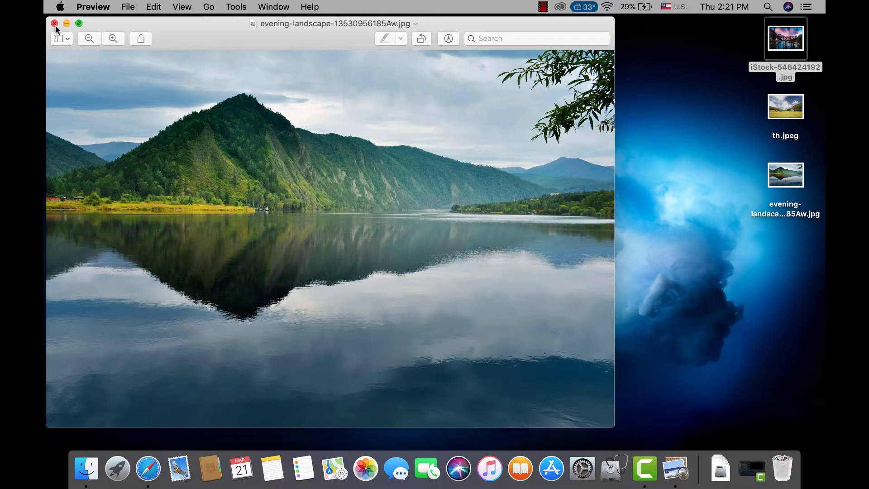
pyautogui.click(54, 24)
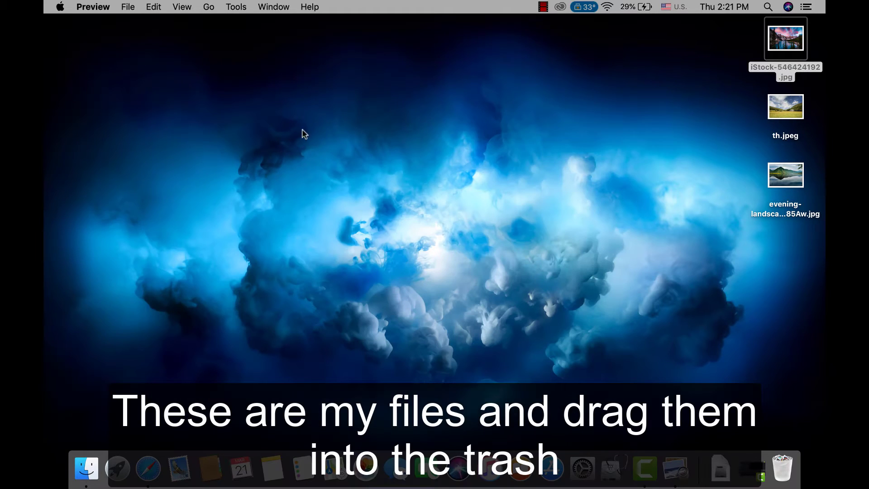
# Move the three desktop photos to the Trash and permanently empty it.
pyautogui.moveTo(703, 259); pyautogui.dragTo(766, 447)
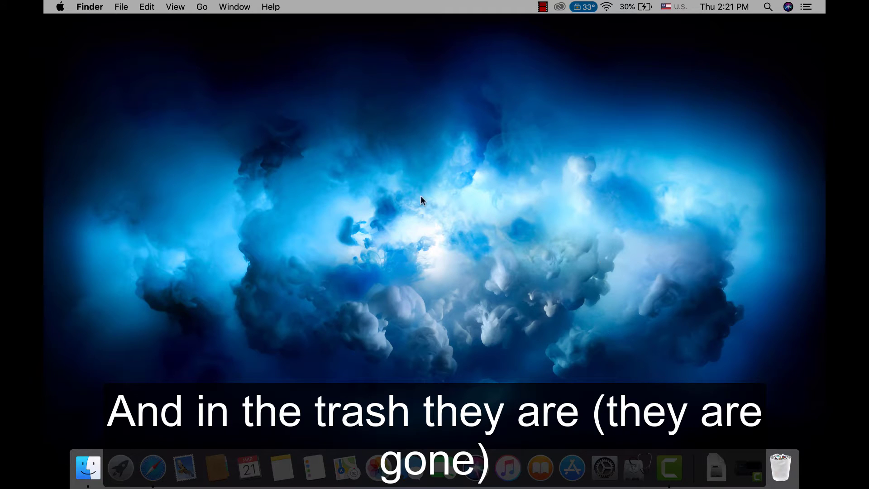
pyautogui.click(780, 467)
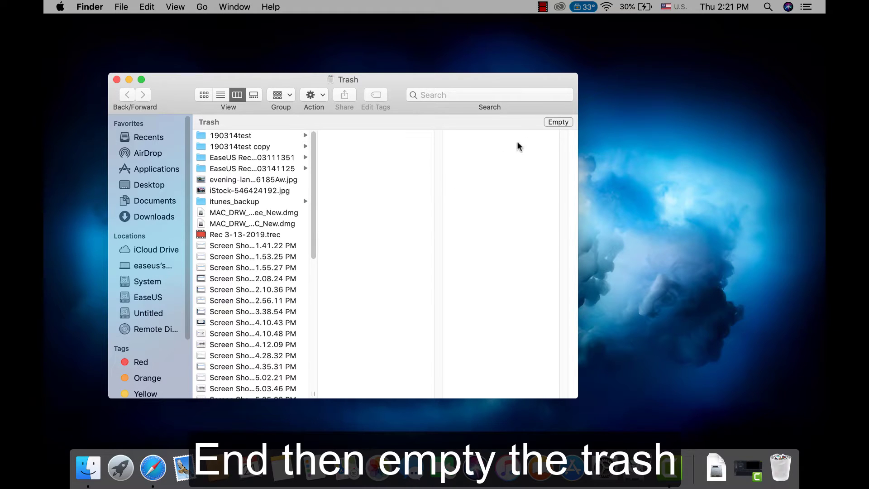
pyautogui.click(550, 121)
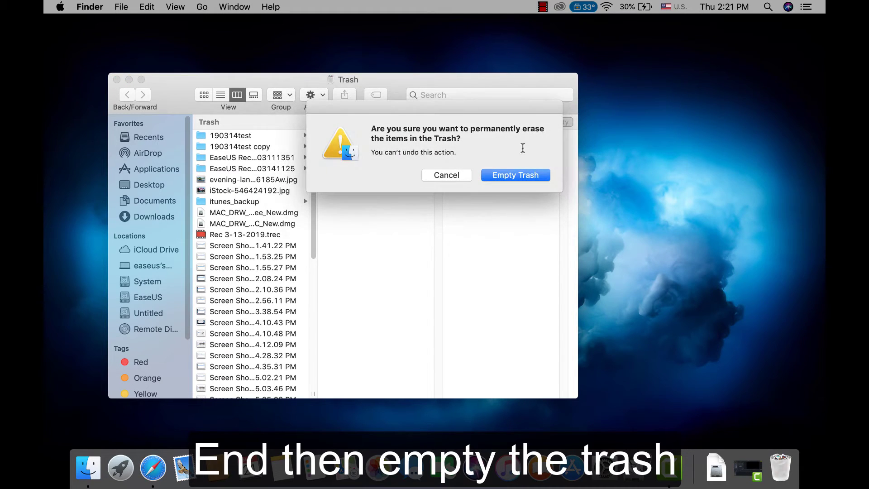
pyautogui.click(517, 175)
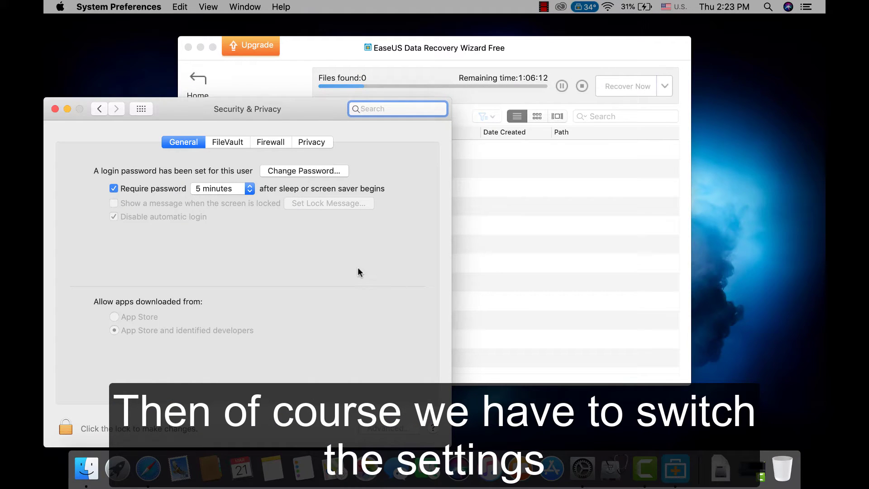
# Turn off the password requirement after sleep, confirming with the account password.
pyautogui.click(115, 186)
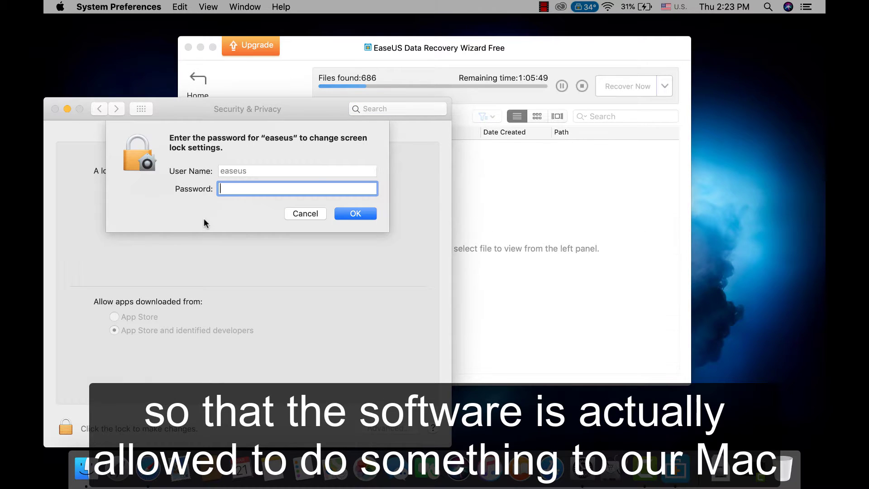
pyautogui.write('•')
pyautogui.click(346, 211)
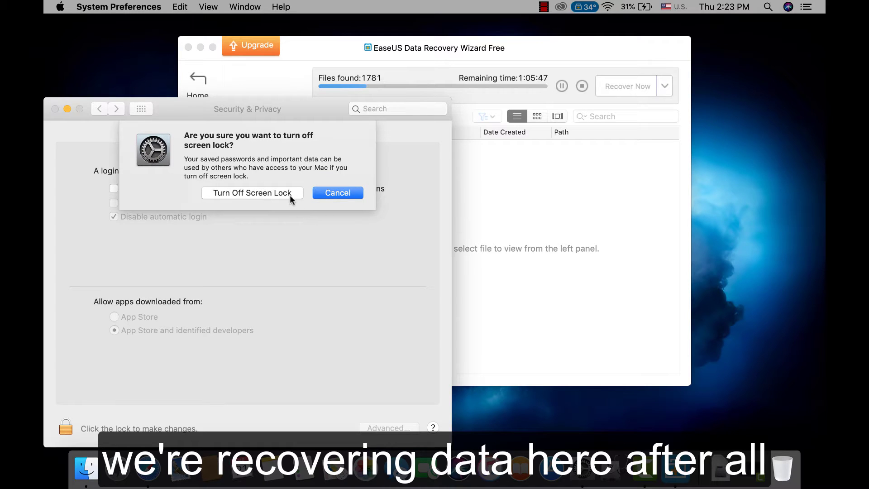
pyautogui.click(290, 195)
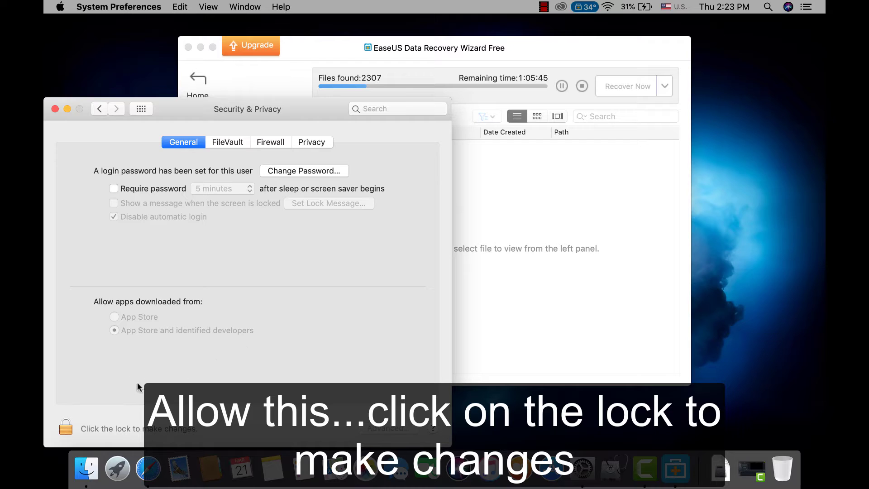
# Unlock the Security & Privacy padlock with the account password.
pyautogui.click(72, 428)
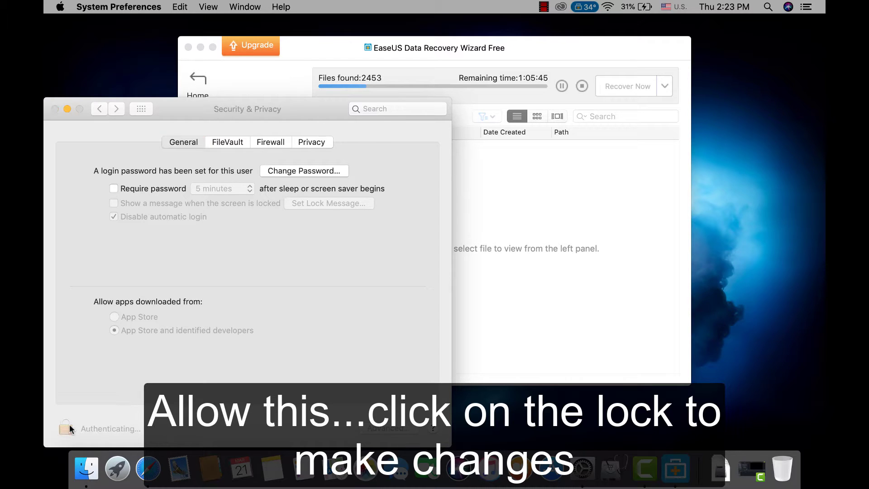
pyautogui.write('*')
pyautogui.click(356, 230)
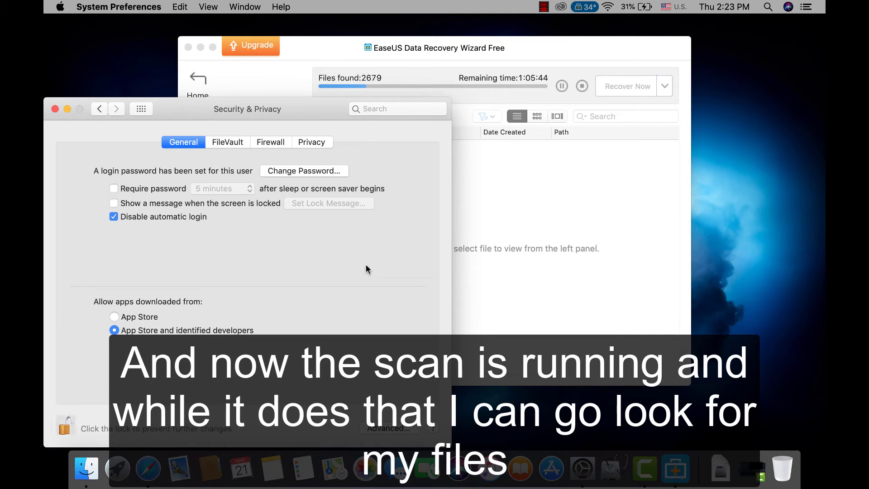
# Expand System(APFS) > Users > the home folder in the Path tree and show the Desktop folder's files.
pyautogui.click(55, 108)
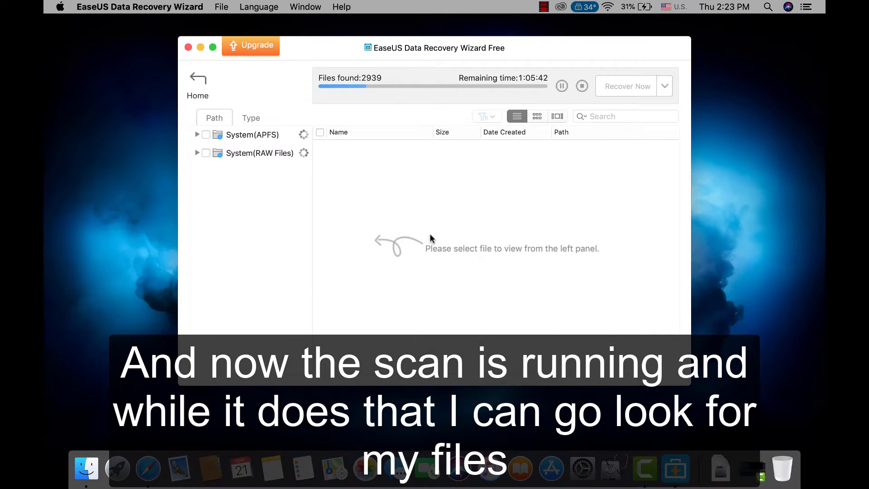
pyautogui.click(197, 135)
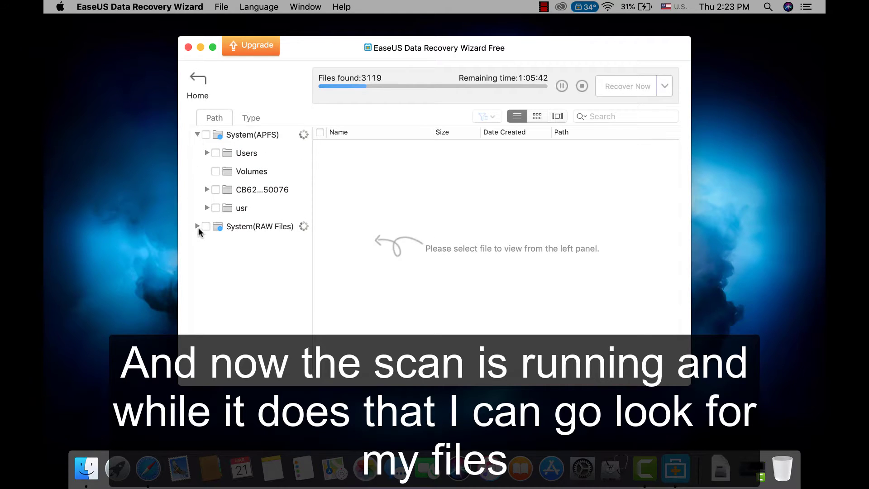
pyautogui.click(206, 153)
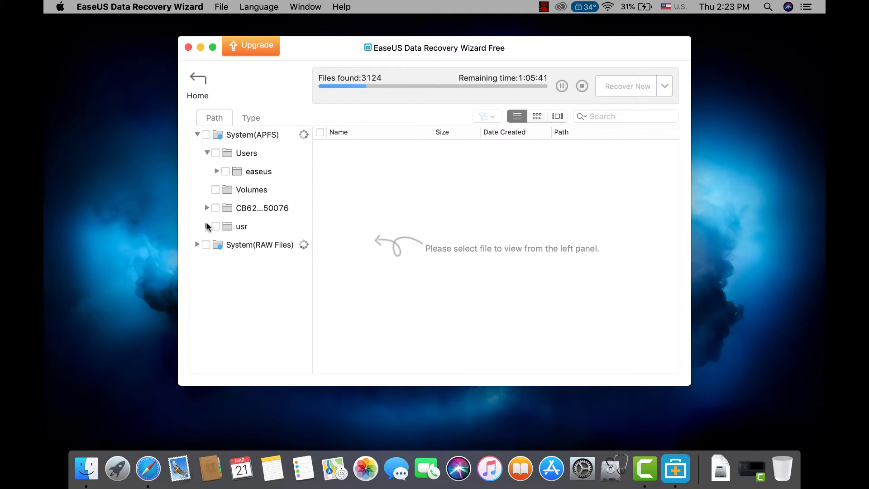
pyautogui.click(206, 225)
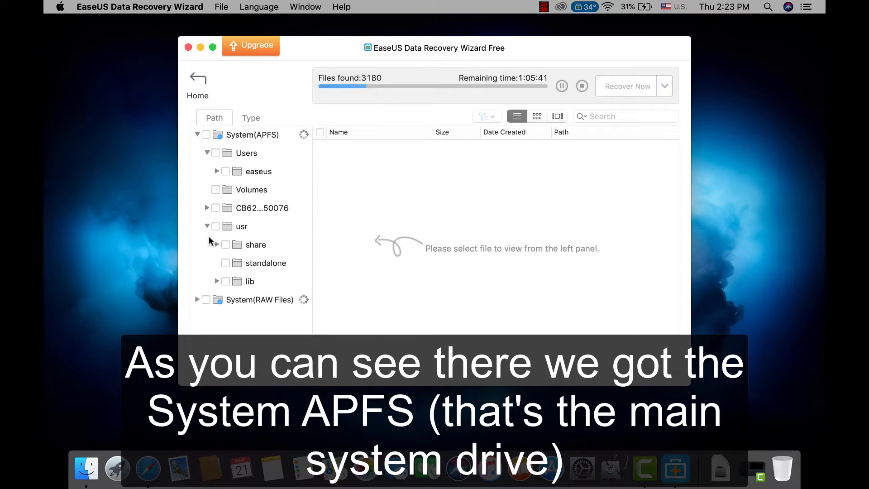
pyautogui.click(197, 300)
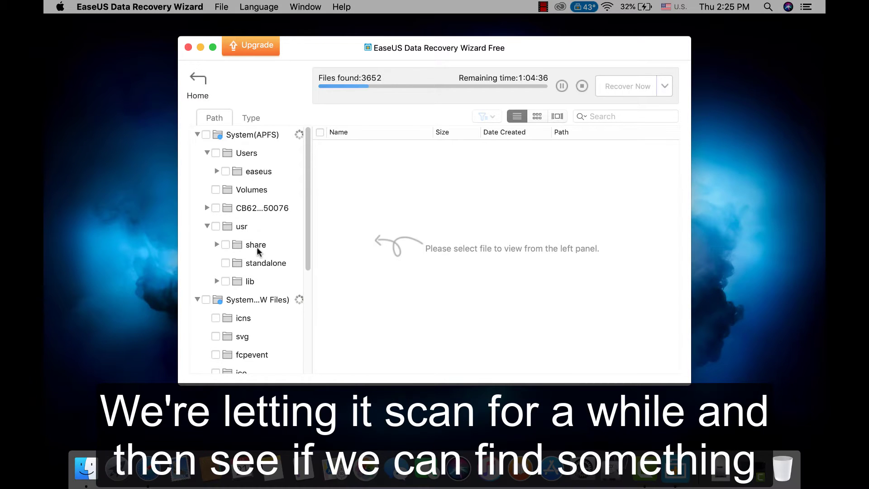
pyautogui.click(217, 171)
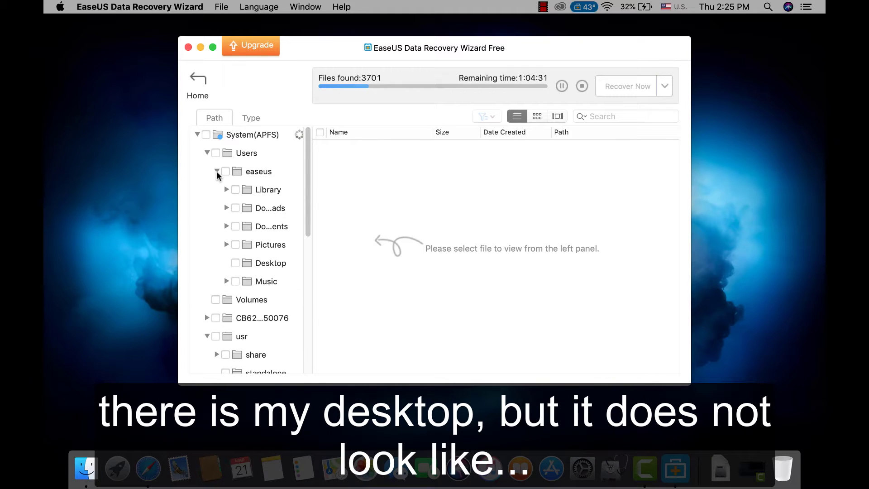
pyautogui.click(266, 264)
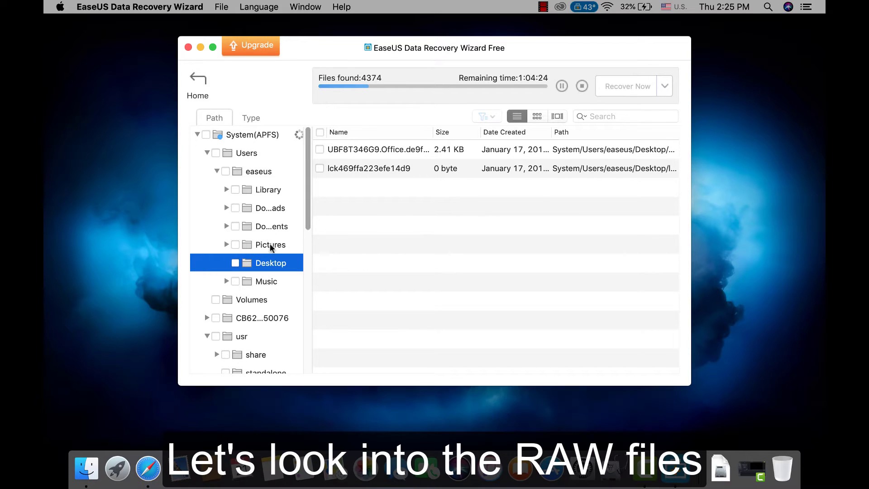
# Scroll through the results and enlarge the recovery window to full screen.
pyautogui.scroll(-2, 306, 217)
pyautogui.moveTo(306, 224); pyautogui.dragTo(308, 307)
pyautogui.scroll(6, 281, 291)
pyautogui.scroll(-15, 281, 291)
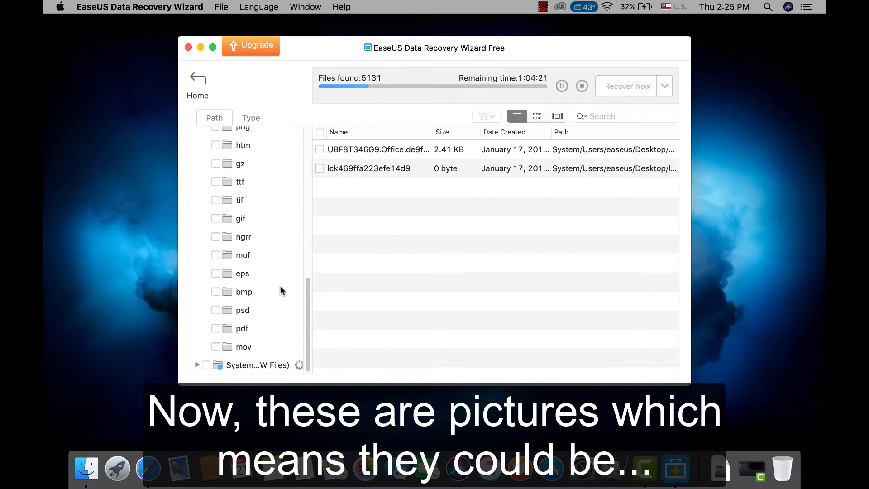
pyautogui.scroll(1, 270, 283)
pyautogui.scroll(-1, 269, 283)
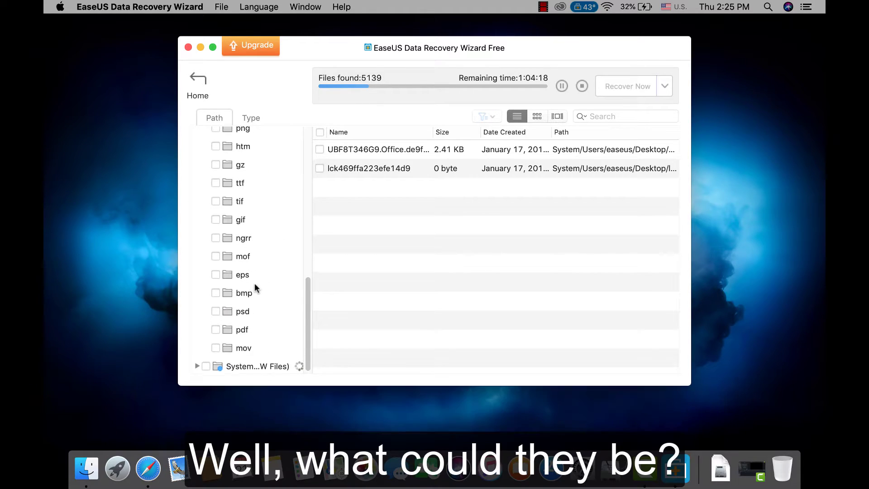
pyautogui.scroll(-8, 254, 283)
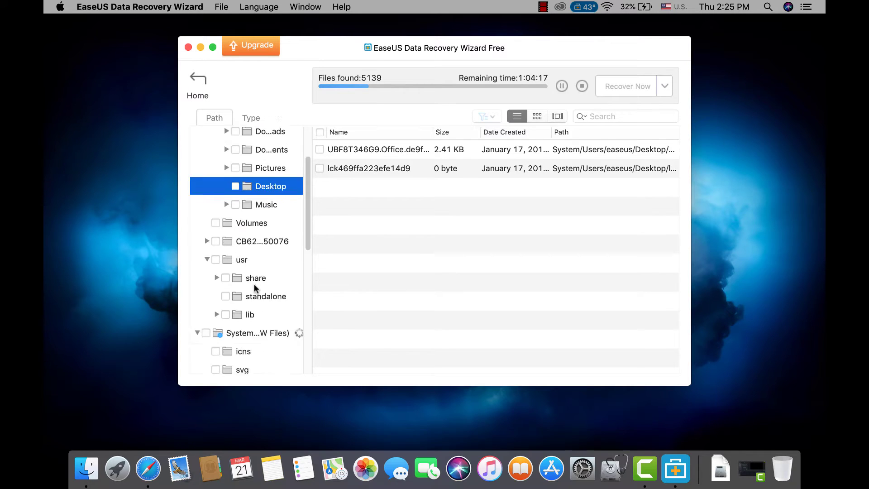
pyautogui.scroll(3, 254, 281)
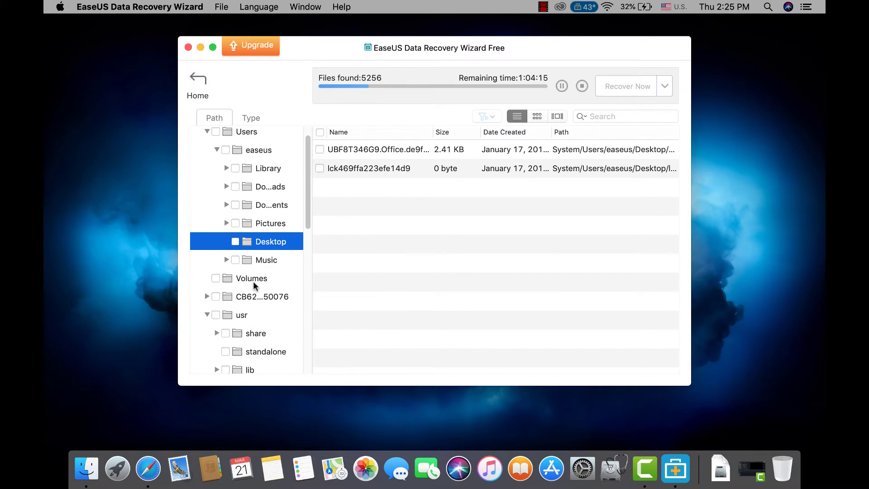
pyautogui.scroll(-10, 254, 281)
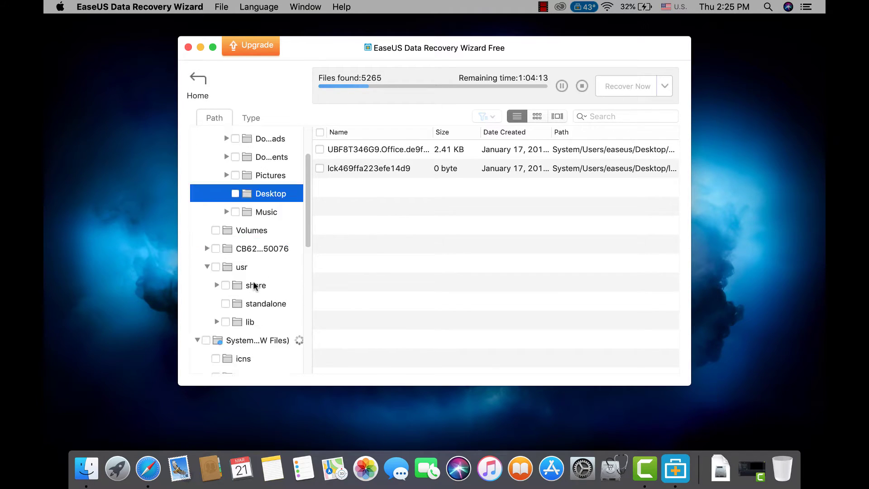
pyautogui.click(211, 48)
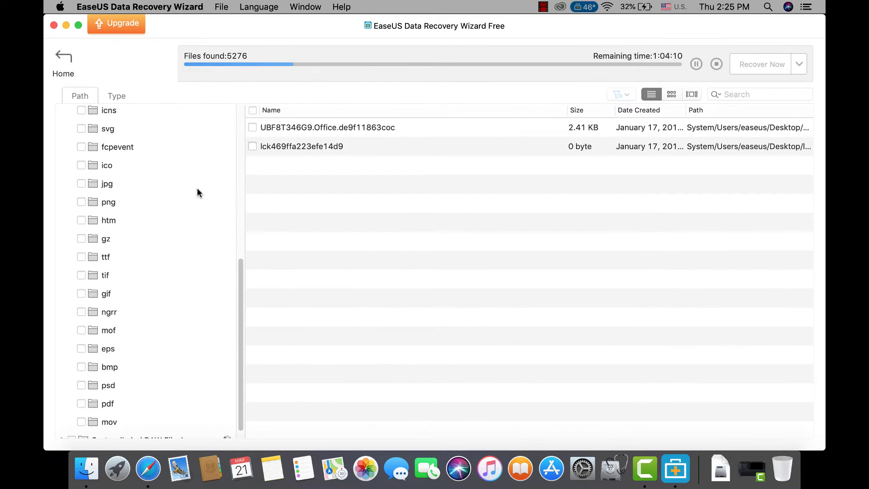
# Browse the recovered icns and bmp files, previewing FILE000.BMP.
pyautogui.scroll(-1, 180, 210)
pyautogui.scroll(6, 183, 222)
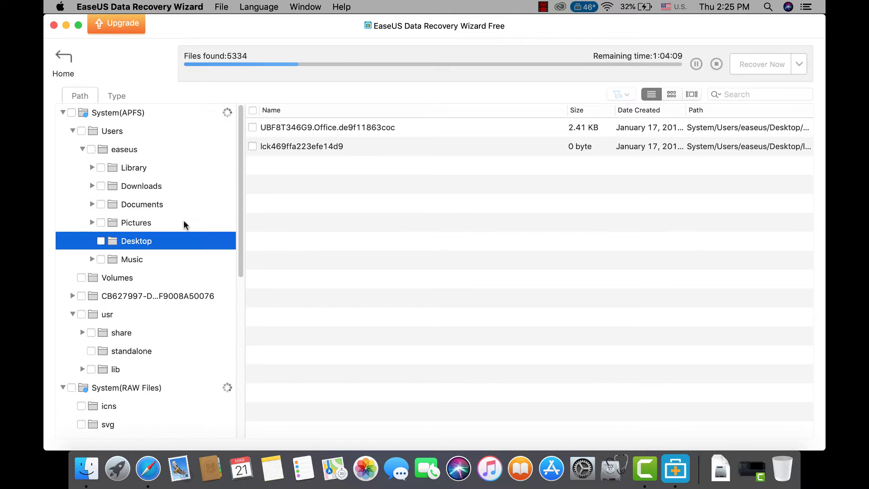
pyautogui.scroll(-5, 169, 271)
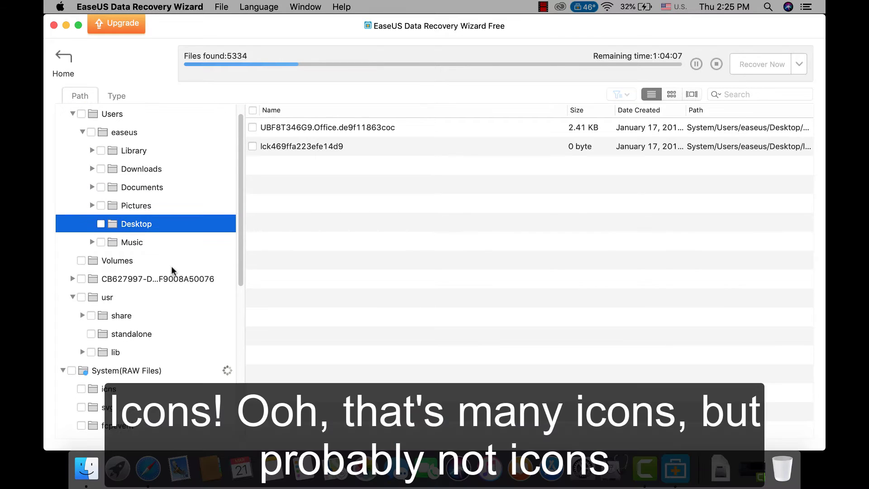
pyautogui.click(112, 204)
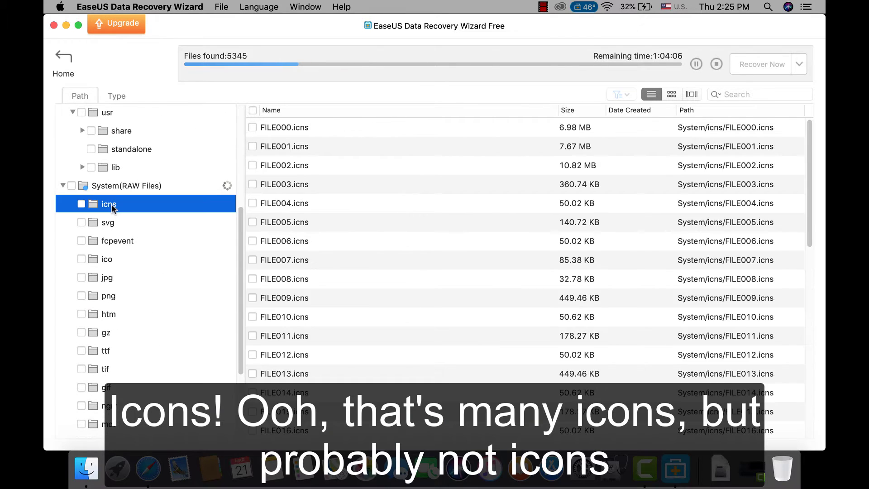
pyautogui.scroll(-2, 317, 263)
pyautogui.scroll(-5, 338, 274)
pyautogui.scroll(8, 338, 274)
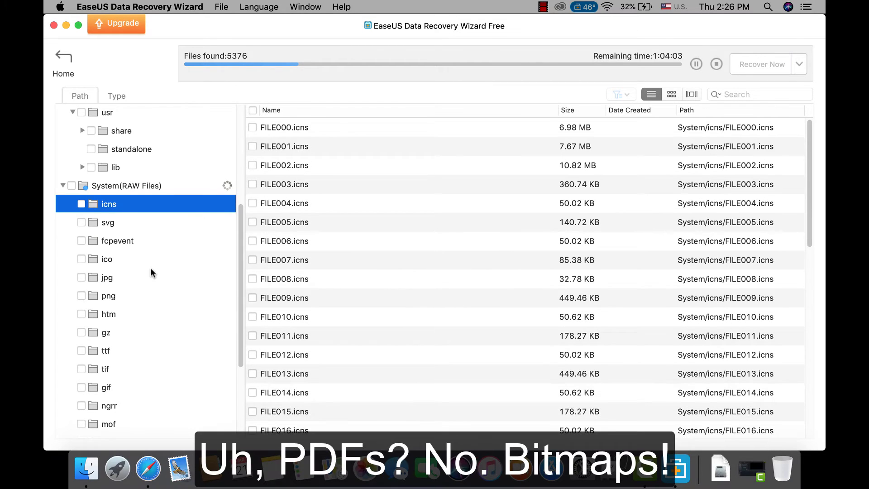
pyautogui.scroll(-5, 151, 270)
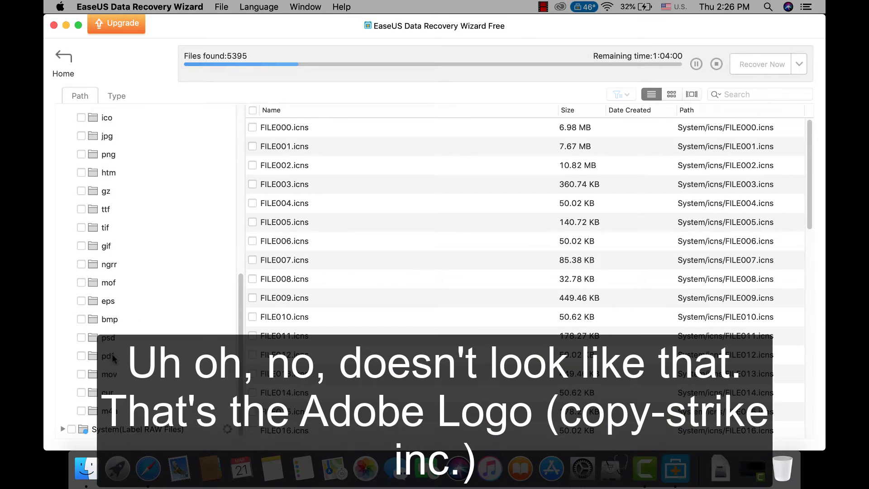
pyautogui.click(114, 321)
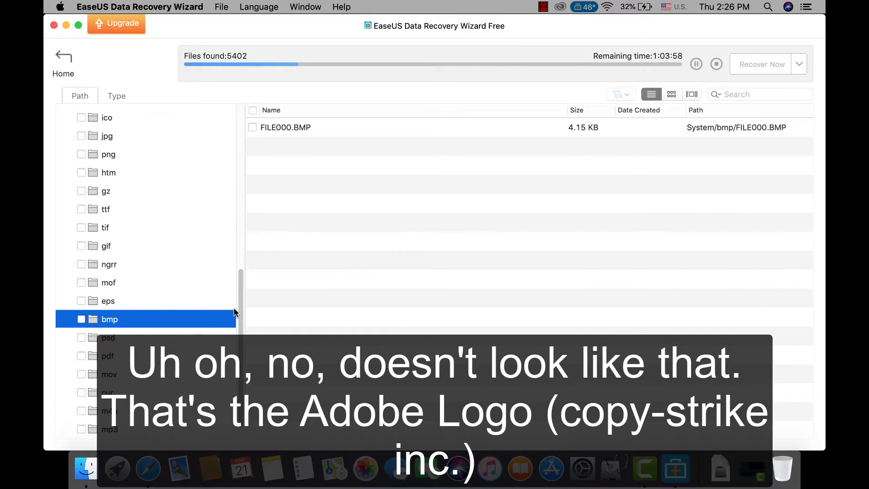
pyautogui.doubleClick(330, 124)
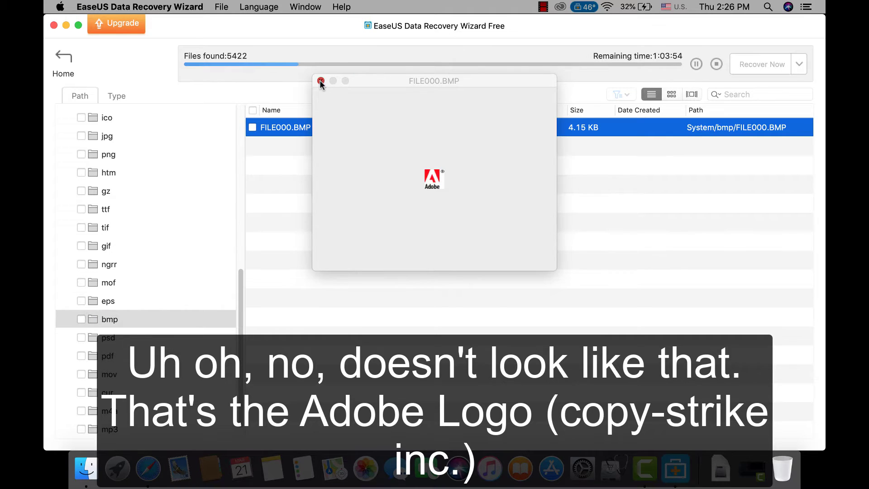
pyautogui.click(321, 81)
pyautogui.scroll(-1, 198, 264)
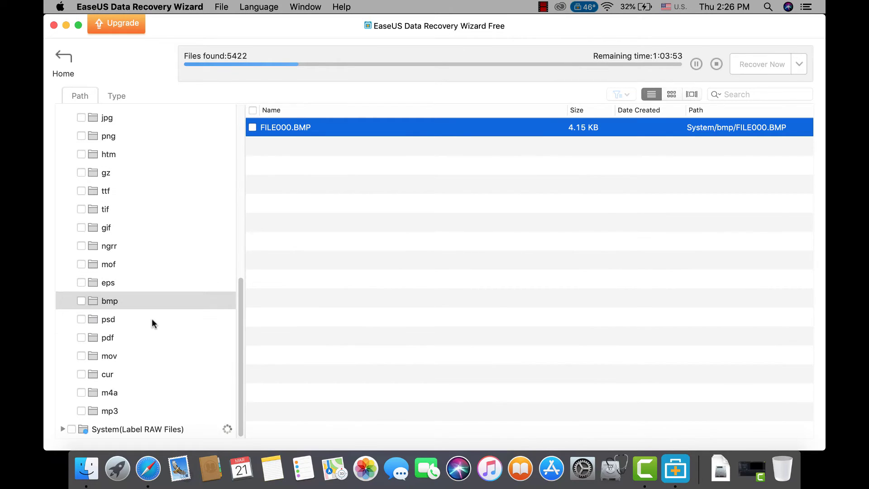
pyautogui.scroll(2, 153, 312)
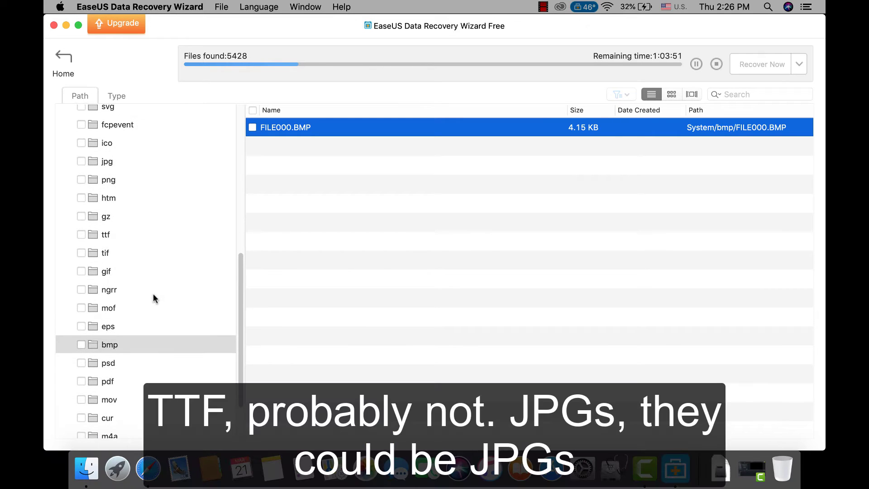
# Check the ttf folder, then list and scroll through the recovered jpg files.
pyautogui.click(109, 236)
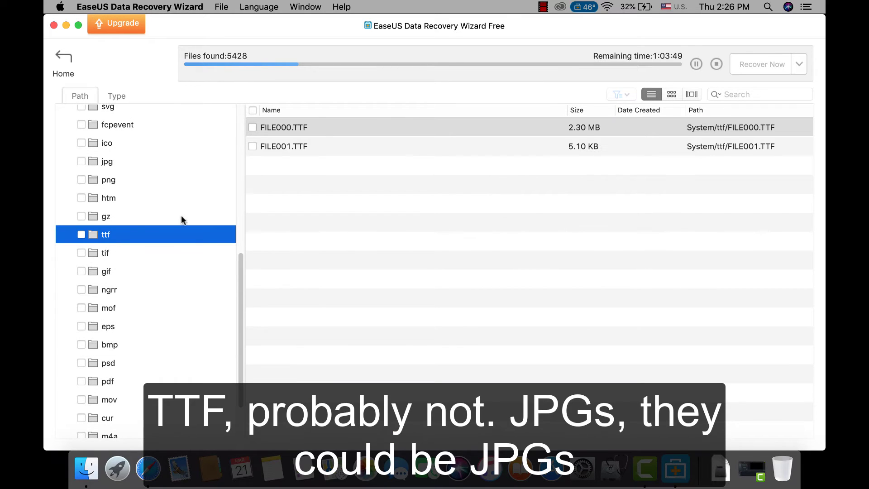
pyautogui.scroll(1, 161, 205)
pyautogui.click(111, 186)
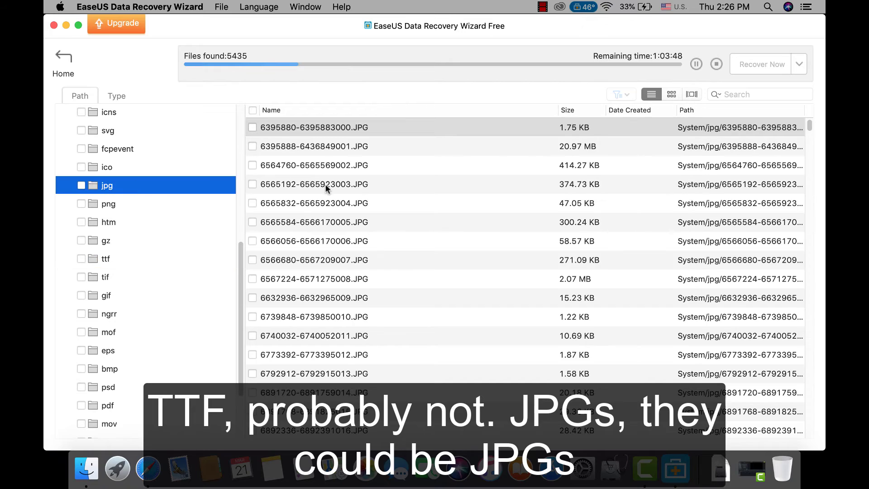
pyautogui.scroll(-15, 409, 249)
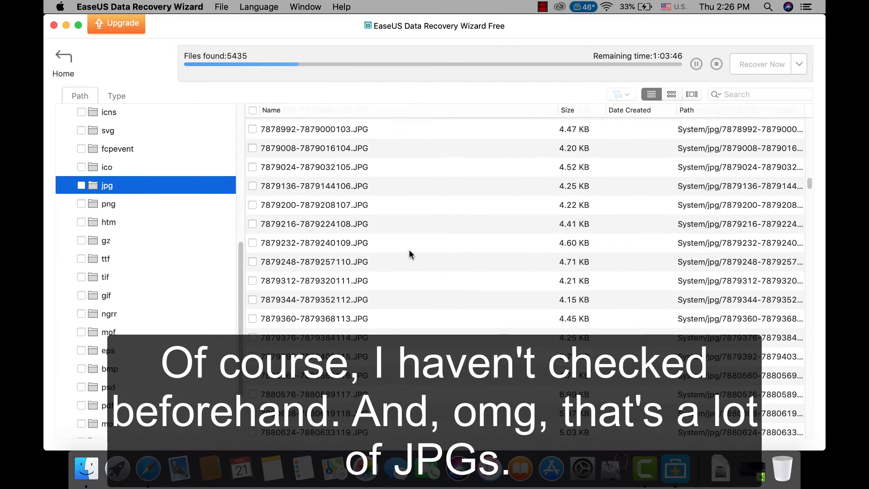
pyautogui.scroll(-20, 408, 250)
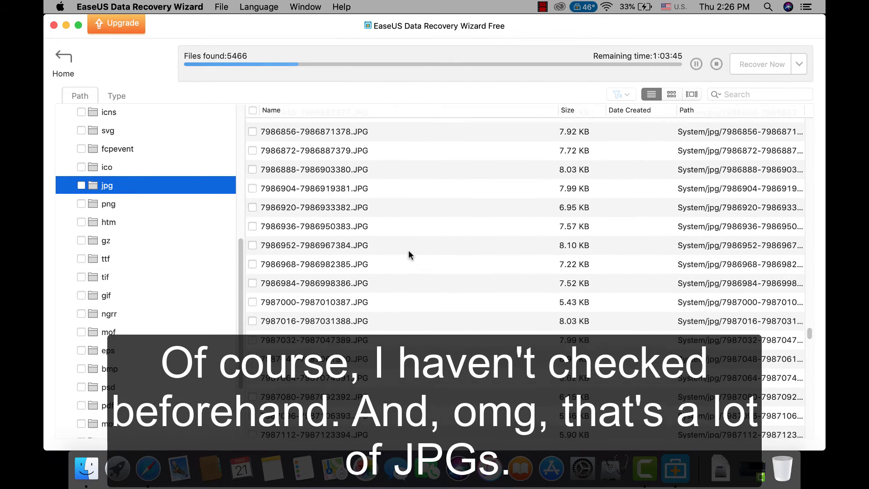
pyautogui.scroll(-20, 407, 251)
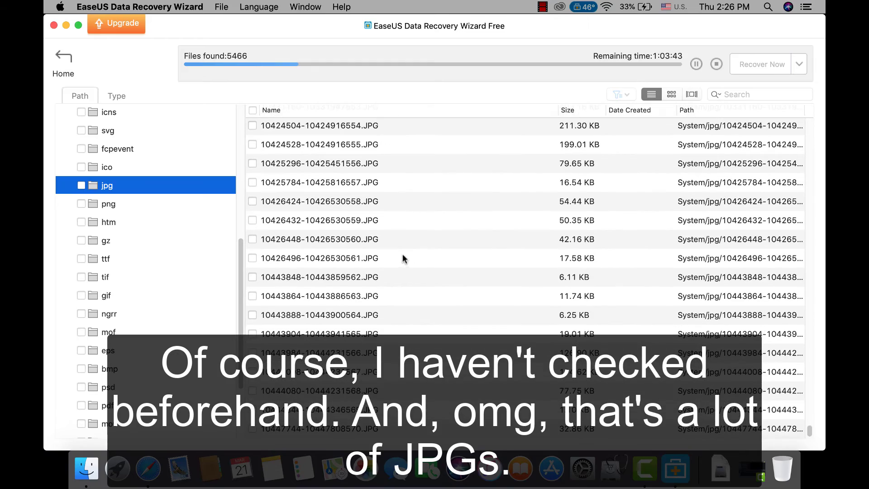
pyautogui.scroll(10, 401, 252)
pyautogui.scroll(10, 403, 254)
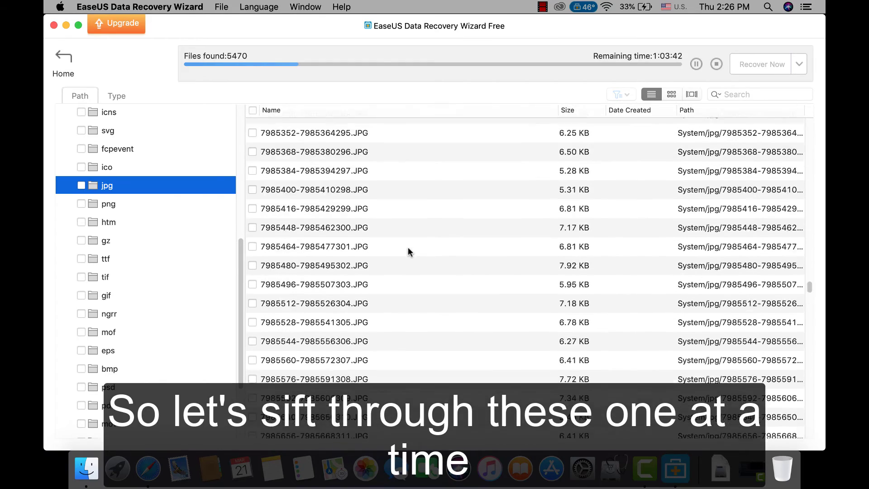
pyautogui.scroll(15, 406, 248)
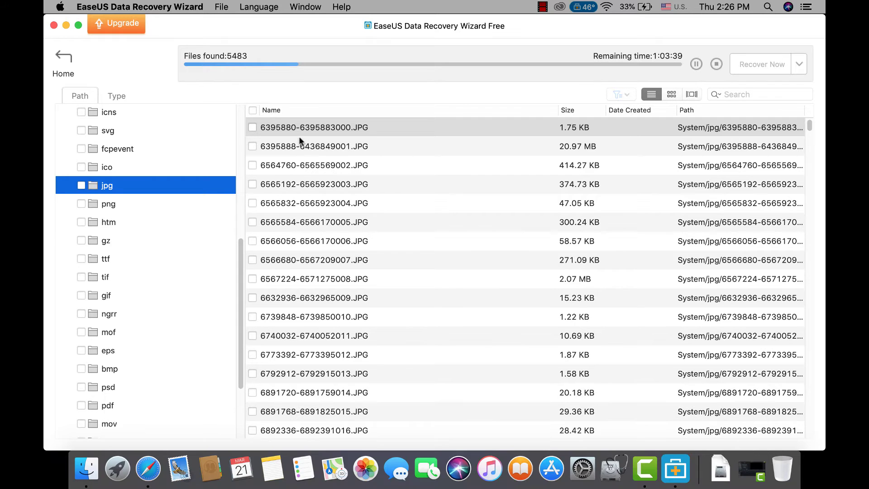
pyautogui.doubleClick(305, 132)
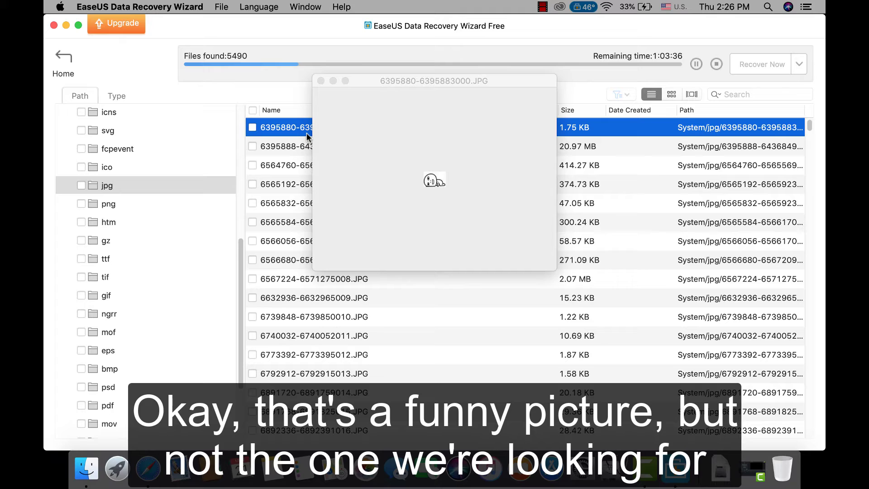
pyautogui.click(320, 81)
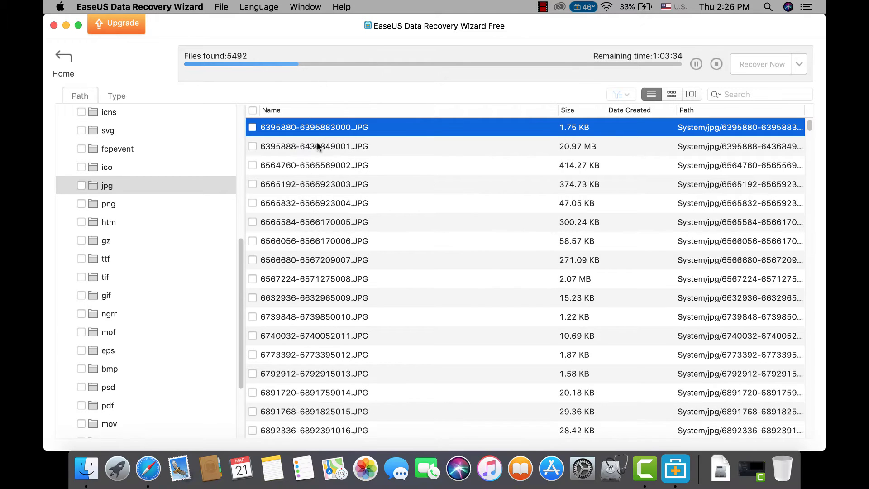
pyautogui.doubleClick(316, 145)
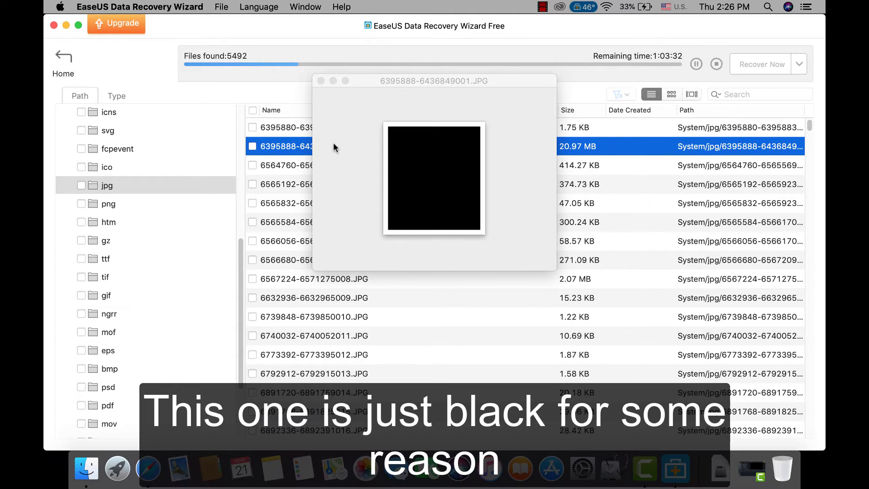
pyautogui.click(320, 81)
pyautogui.doubleClick(335, 166)
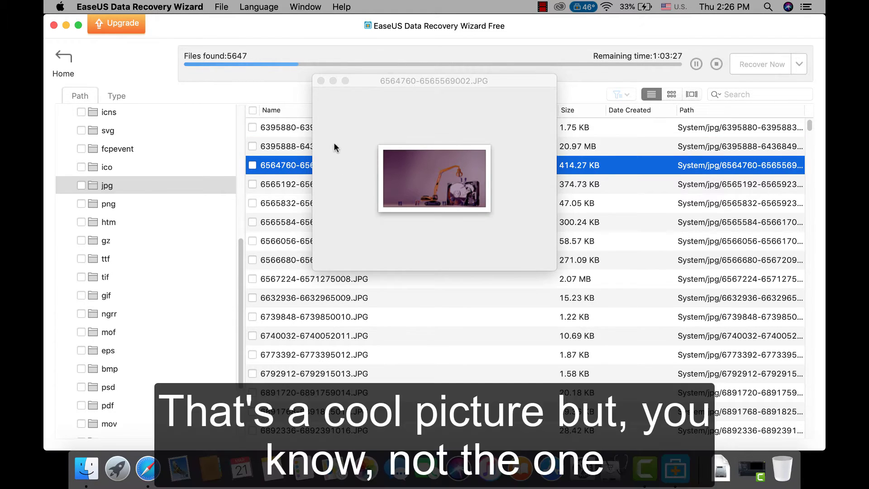
pyautogui.click(320, 81)
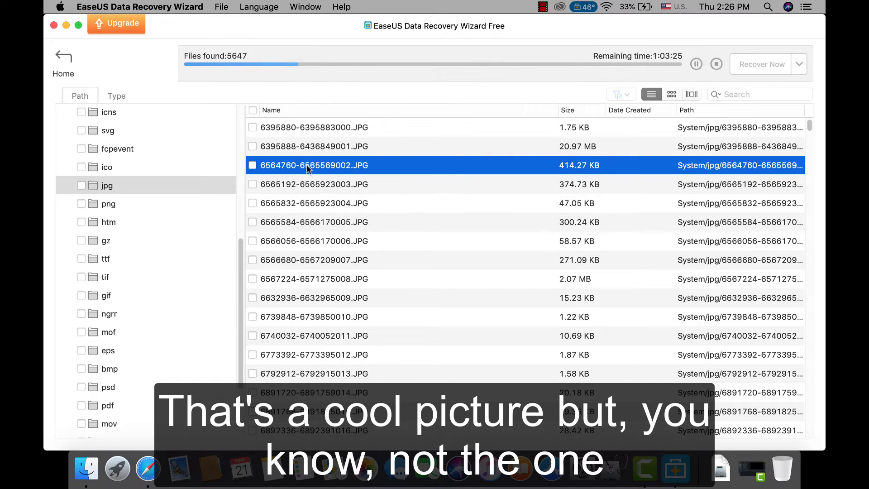
pyautogui.doubleClick(314, 183)
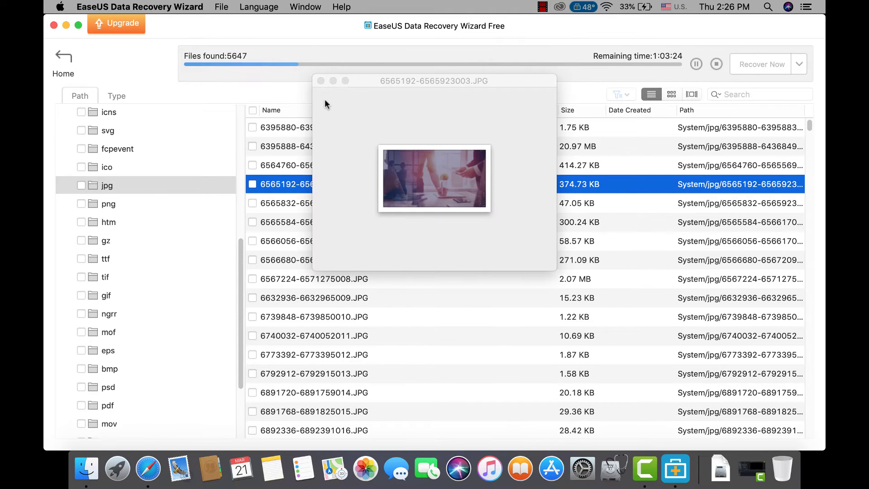
pyautogui.click(320, 81)
pyautogui.doubleClick(316, 203)
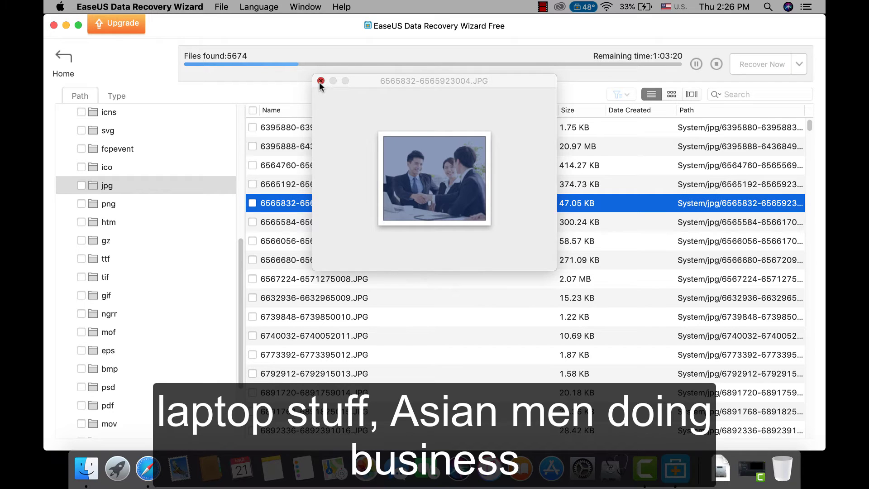
pyautogui.click(320, 81)
pyautogui.doubleClick(321, 222)
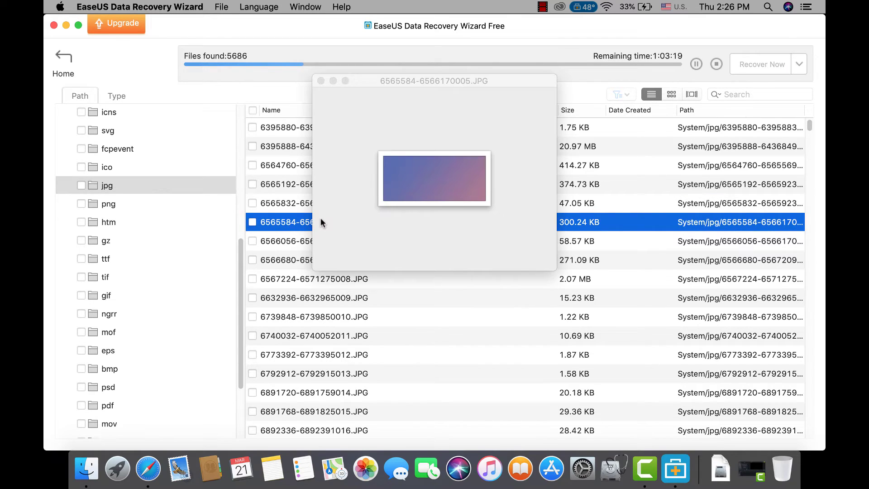
pyautogui.click(321, 81)
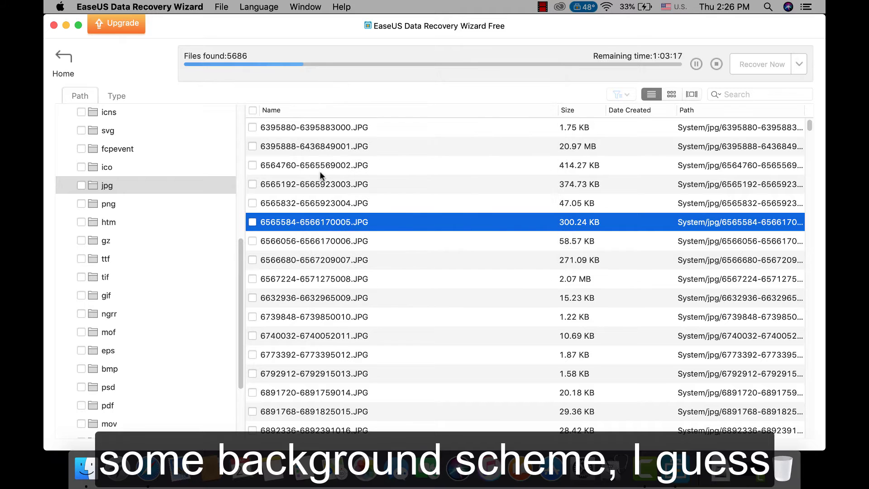
pyautogui.doubleClick(324, 236)
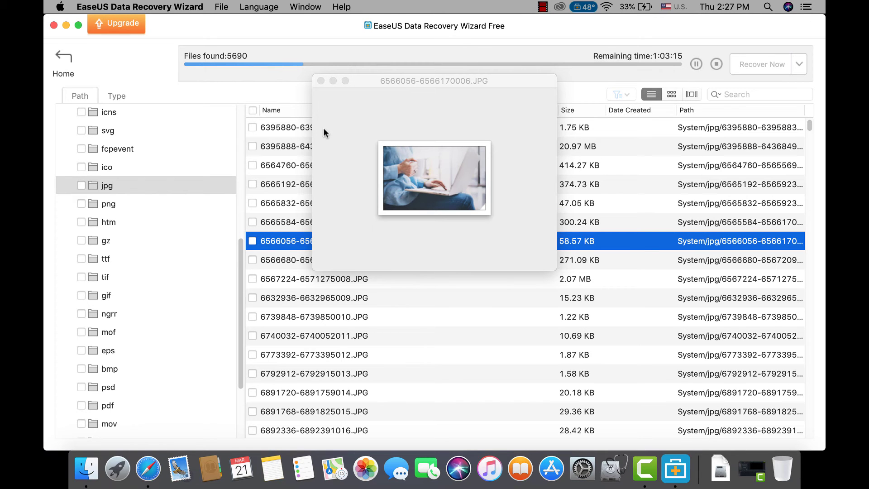
pyautogui.click(320, 81)
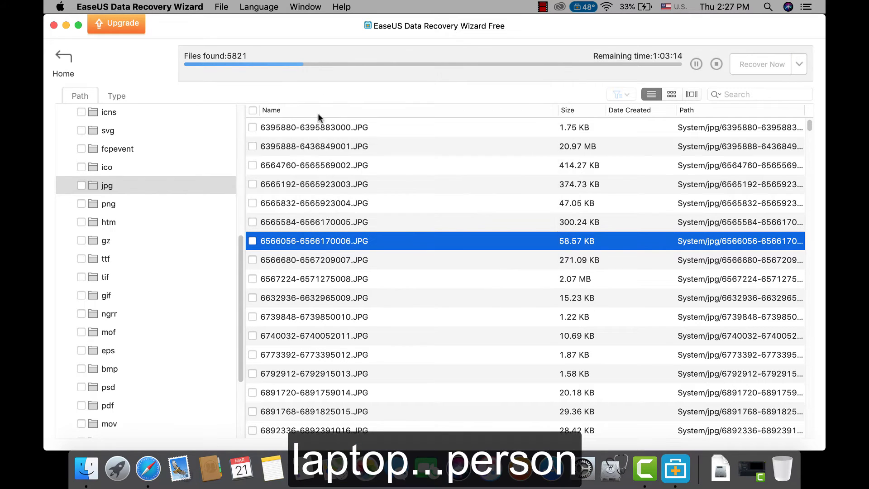
pyautogui.doubleClick(332, 257)
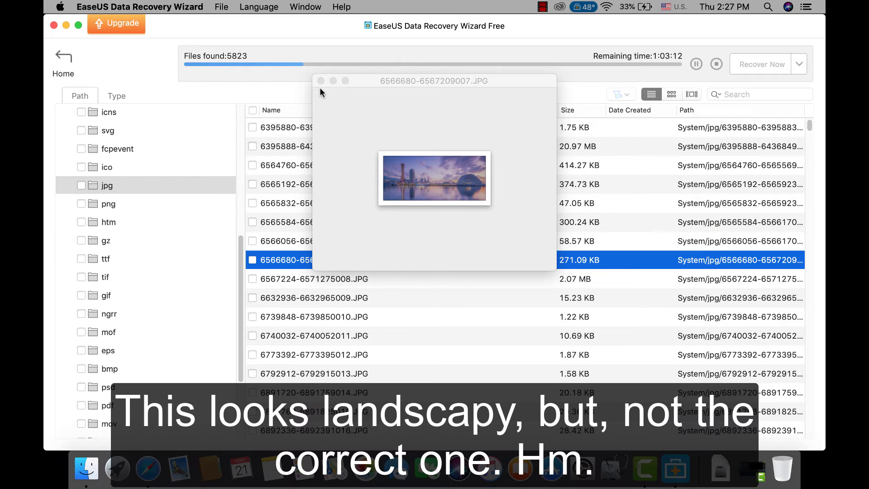
pyautogui.click(321, 81)
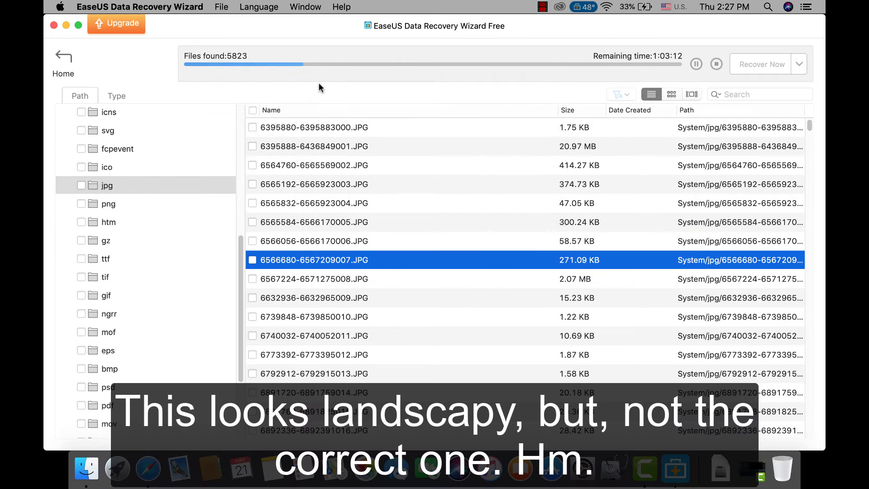
# Switch the jpg results to thumbnail view and scroll down through the images.
pyautogui.click(671, 94)
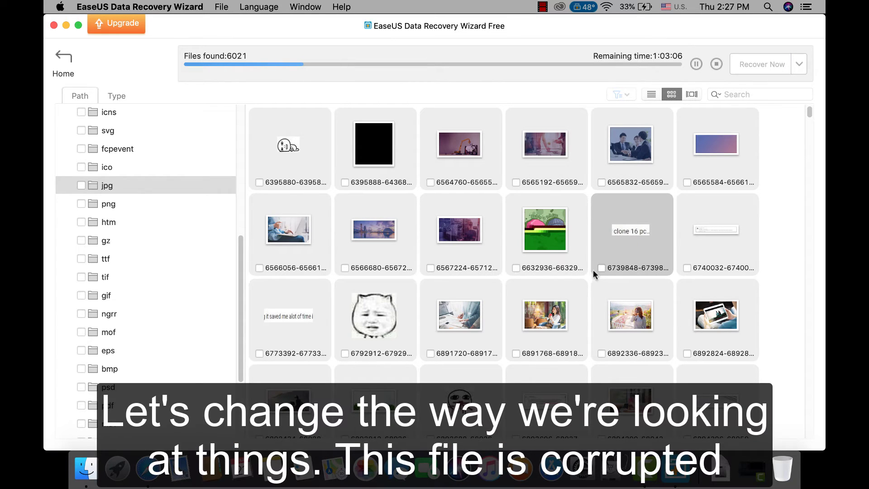
pyautogui.scroll(-3, 590, 281)
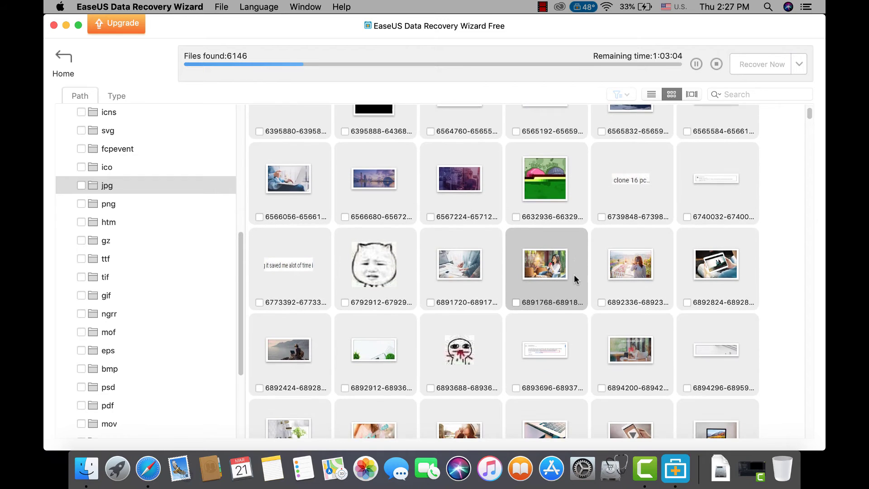
pyautogui.scroll(-5, 579, 278)
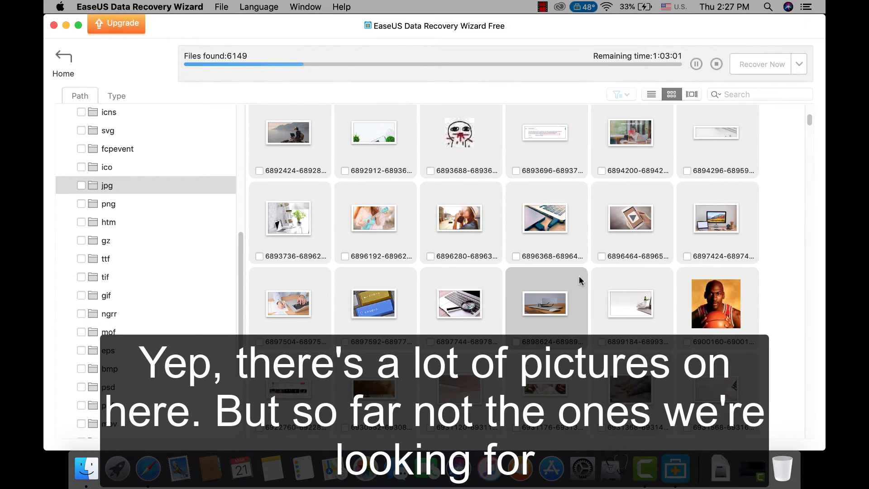
pyautogui.scroll(2, 580, 276)
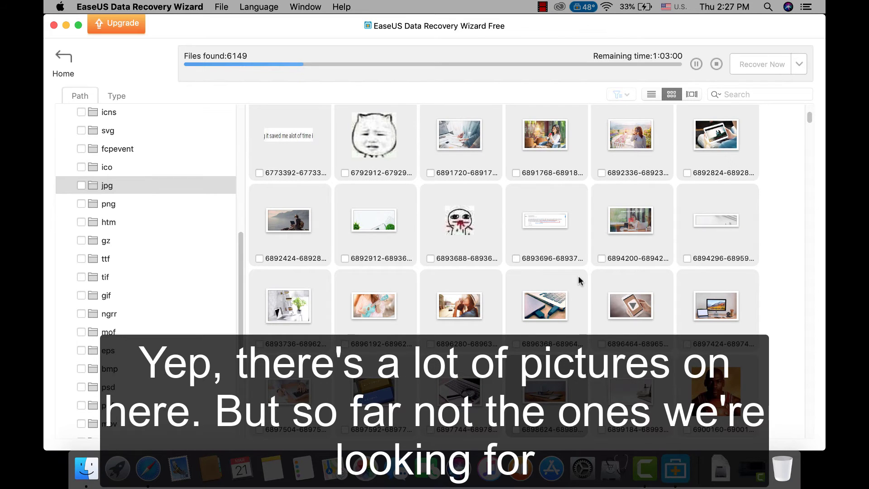
pyautogui.scroll(-6, 578, 275)
pyautogui.scroll(-15, 577, 276)
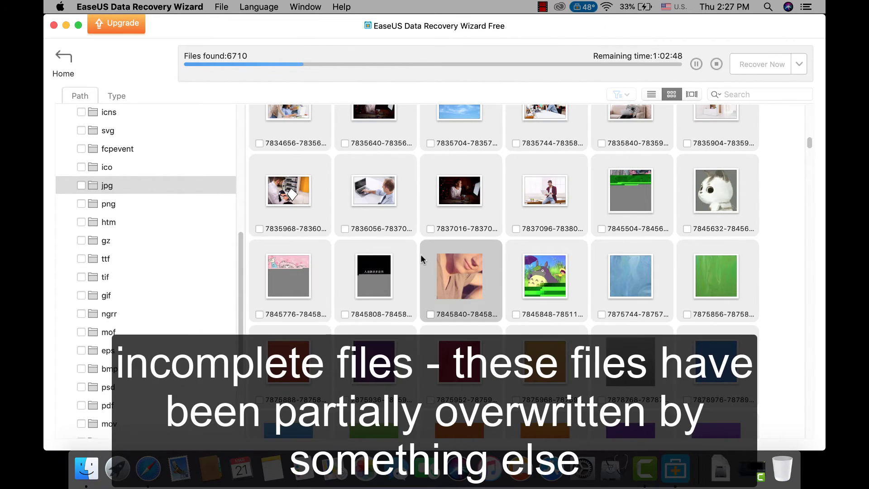
pyautogui.scroll(-3, 423, 268)
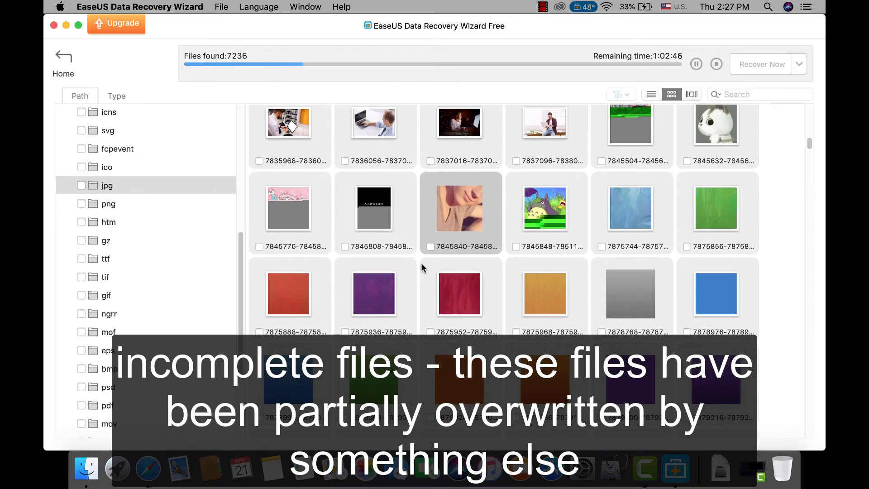
pyautogui.scroll(-3, 419, 264)
pyautogui.scroll(-3, 418, 265)
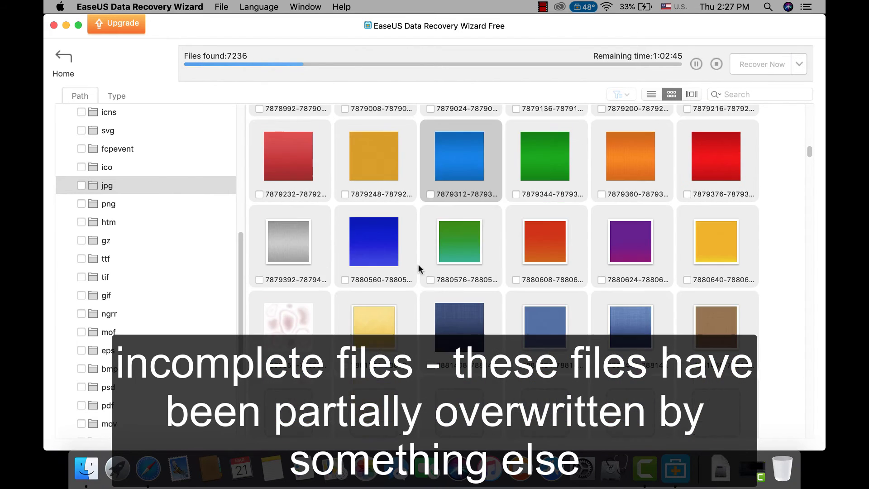
pyautogui.scroll(-2, 418, 264)
pyautogui.scroll(-3, 417, 265)
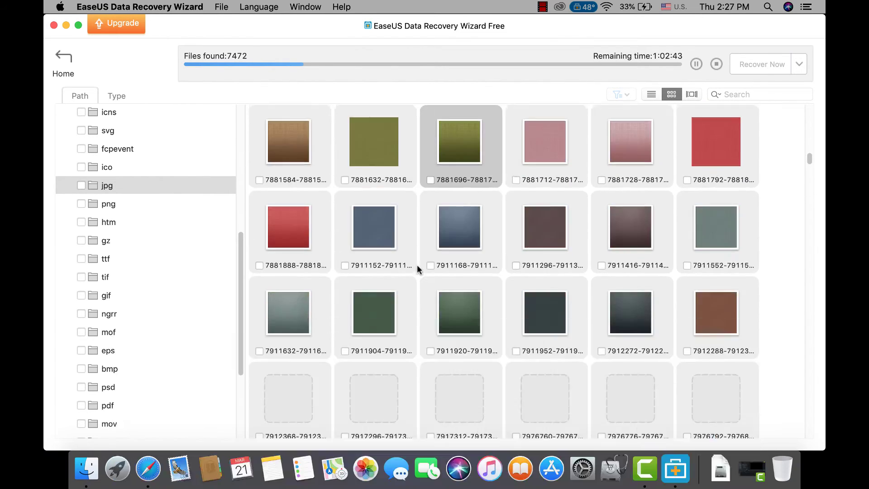
pyautogui.scroll(-10, 417, 265)
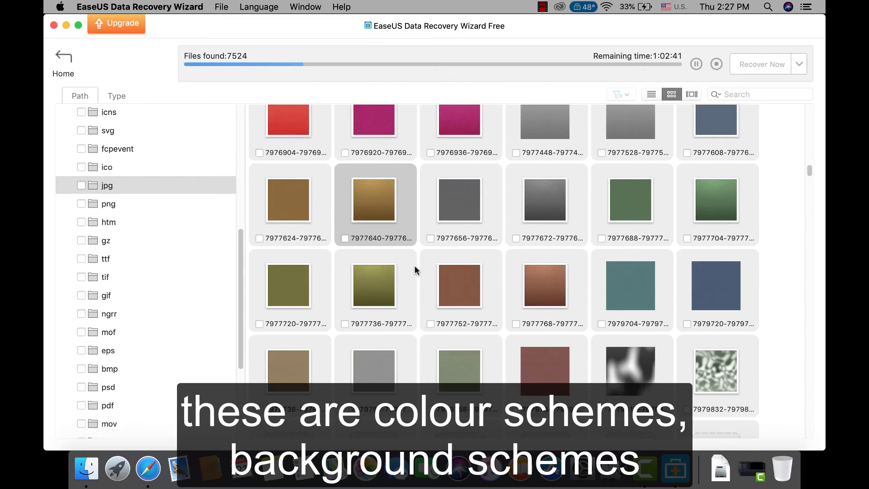
pyautogui.scroll(-3, 414, 266)
pyautogui.scroll(-5, 414, 265)
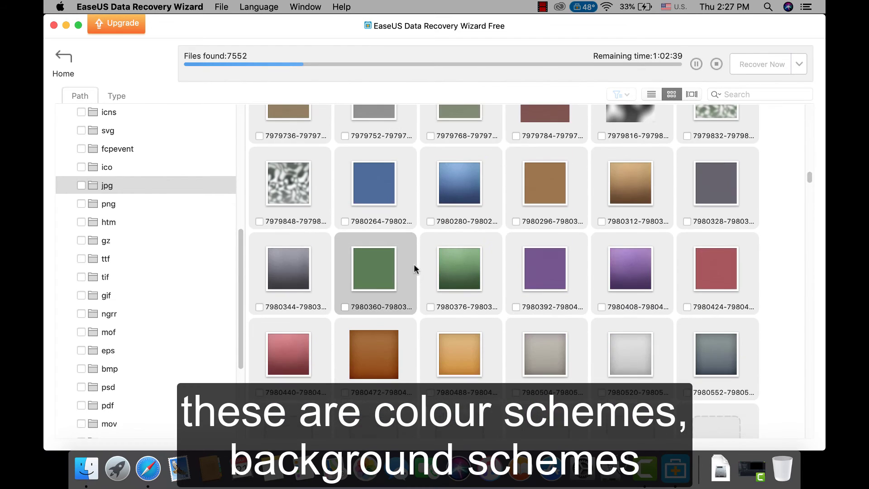
pyautogui.scroll(-18, 412, 262)
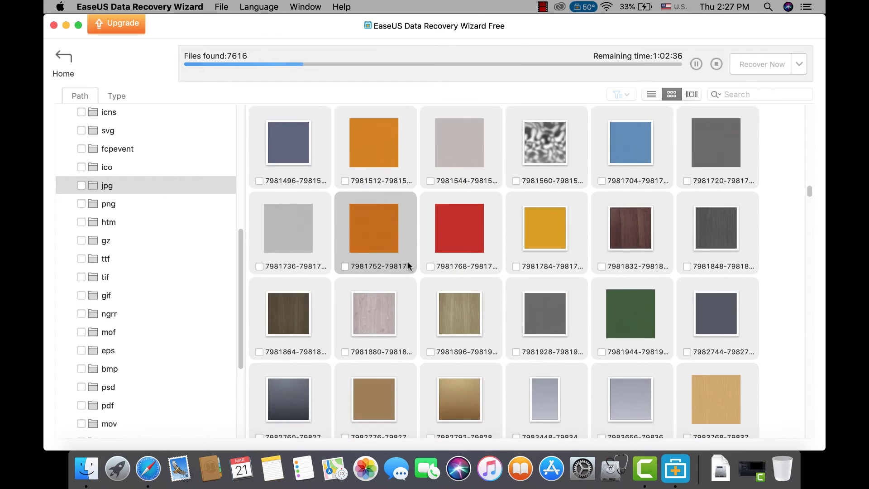
pyautogui.scroll(-3, 433, 257)
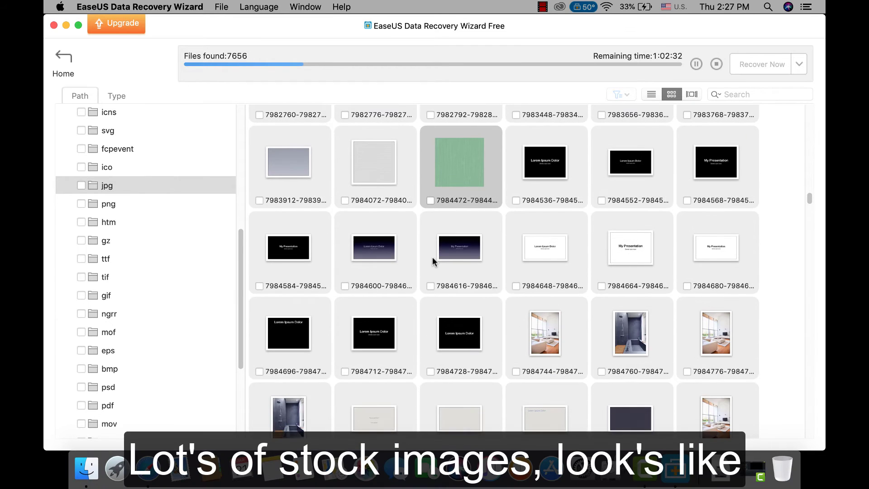
pyautogui.scroll(-5, 432, 257)
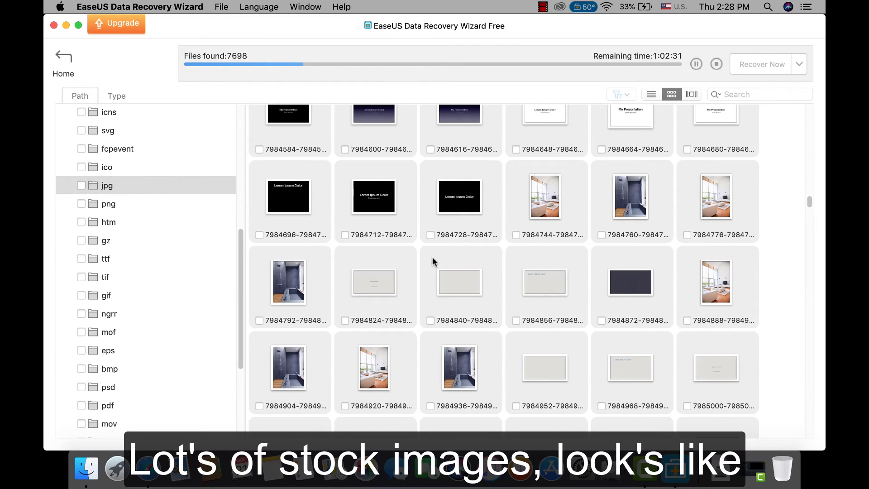
pyautogui.scroll(-17, 433, 258)
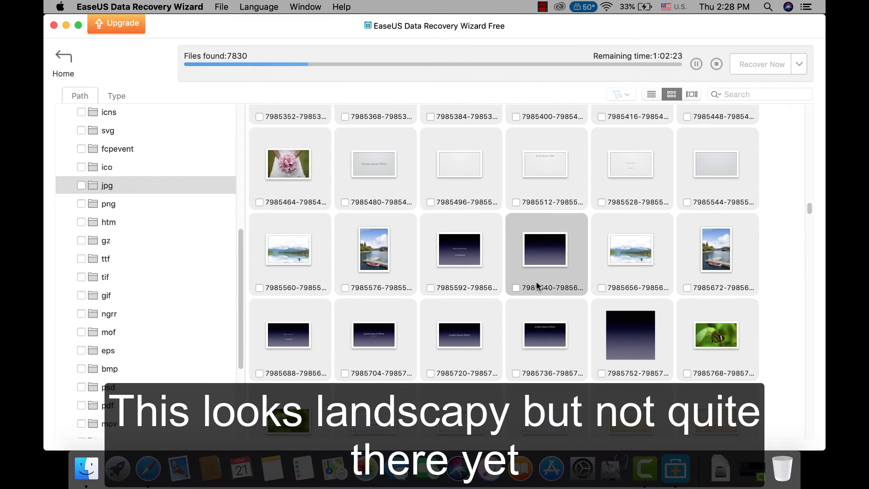
pyautogui.scroll(-3, 535, 283)
pyautogui.scroll(-20, 534, 281)
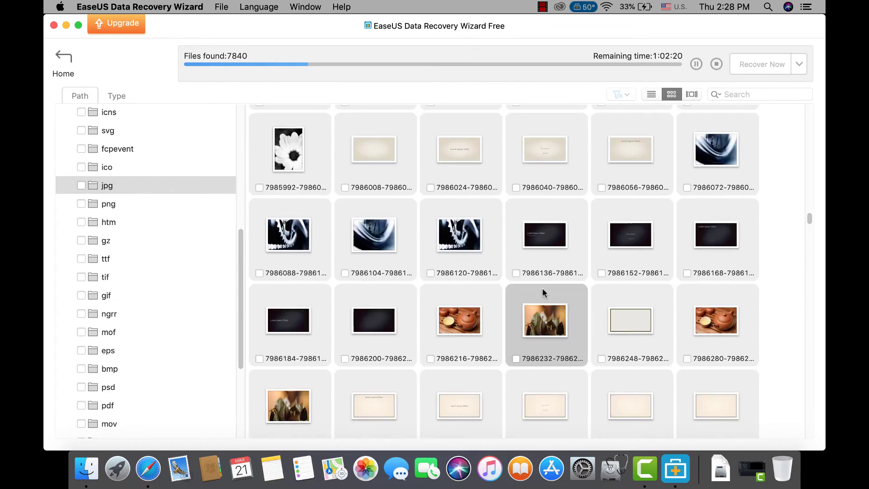
pyautogui.scroll(-20, 541, 287)
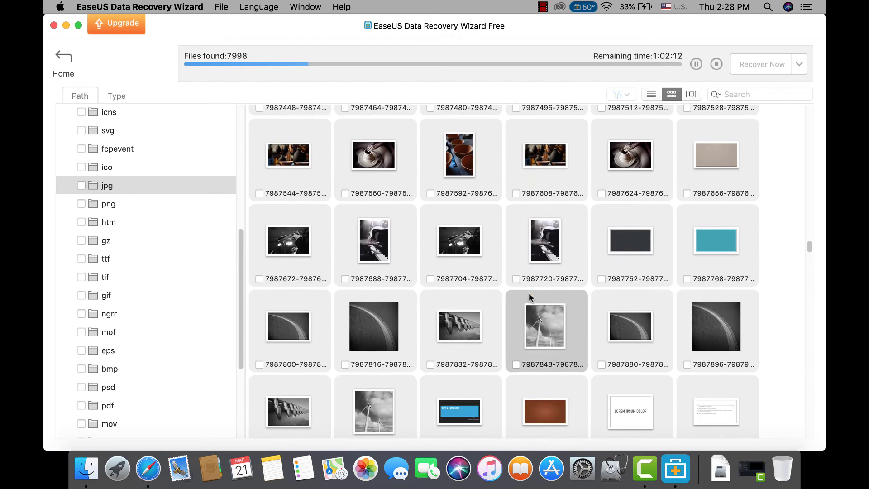
pyautogui.scroll(-20, 529, 293)
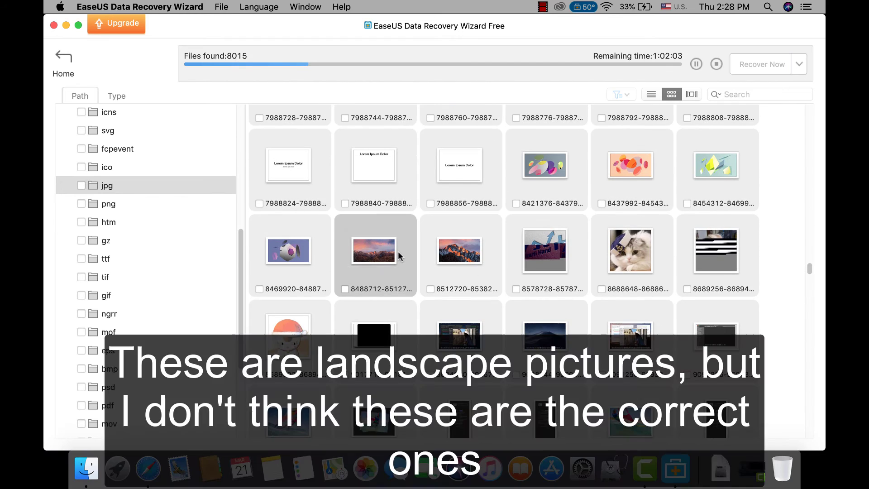
# Toggle file 8488712's checkbox, leaving it unmarked, and scroll on to the landscape photos.
pyautogui.click(398, 252)
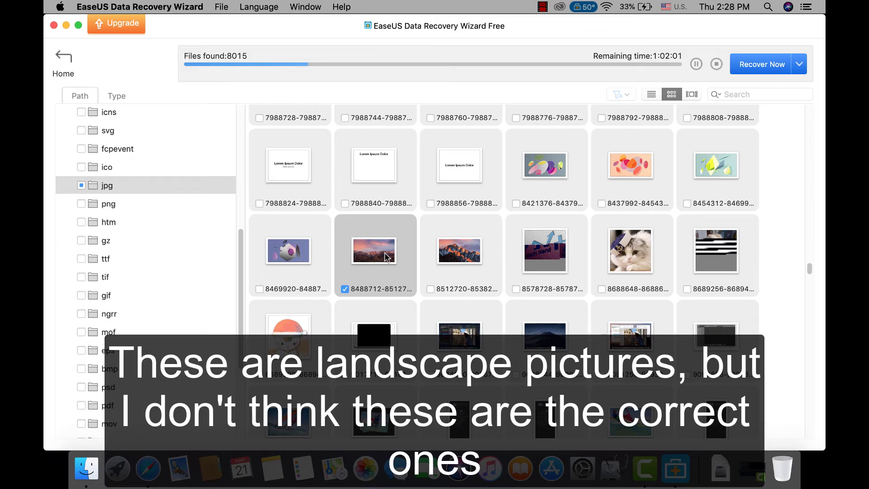
pyautogui.click(374, 278)
pyautogui.click(370, 262)
pyautogui.click(370, 262)
pyautogui.click(382, 254)
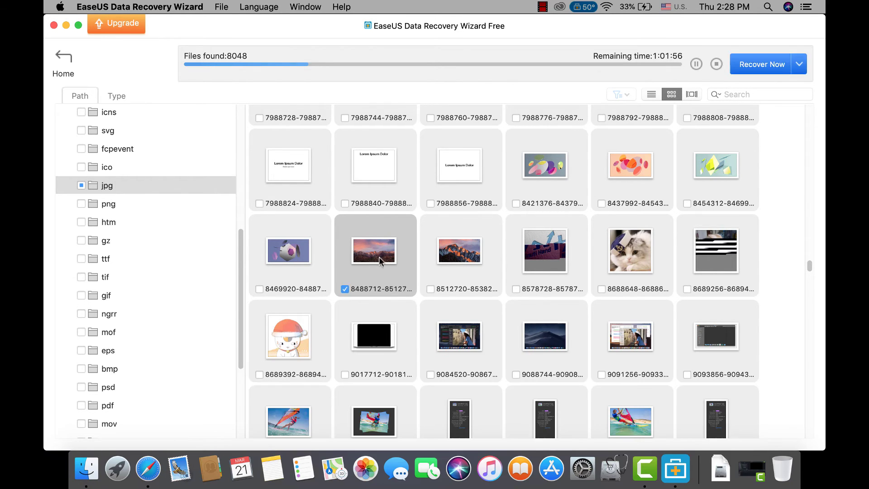
pyautogui.click(382, 254)
pyautogui.scroll(3, 423, 278)
pyautogui.scroll(-6, 441, 239)
pyautogui.scroll(-20, 441, 239)
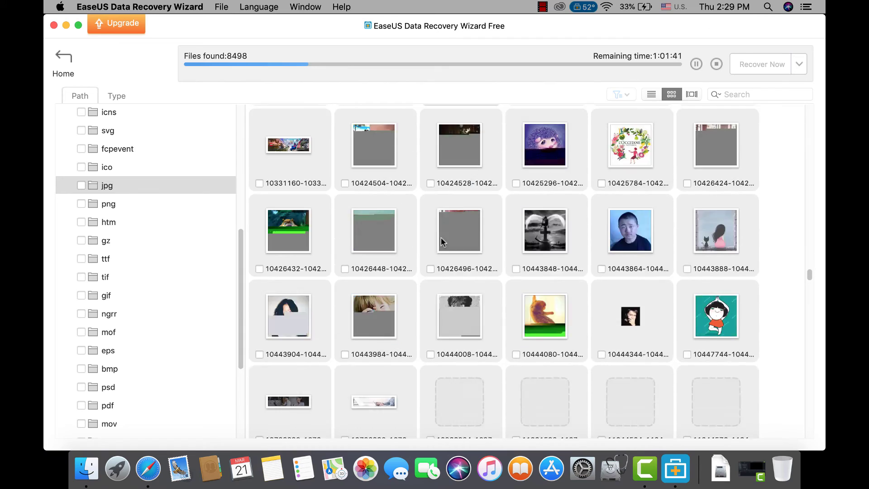
pyautogui.scroll(-5, 441, 244)
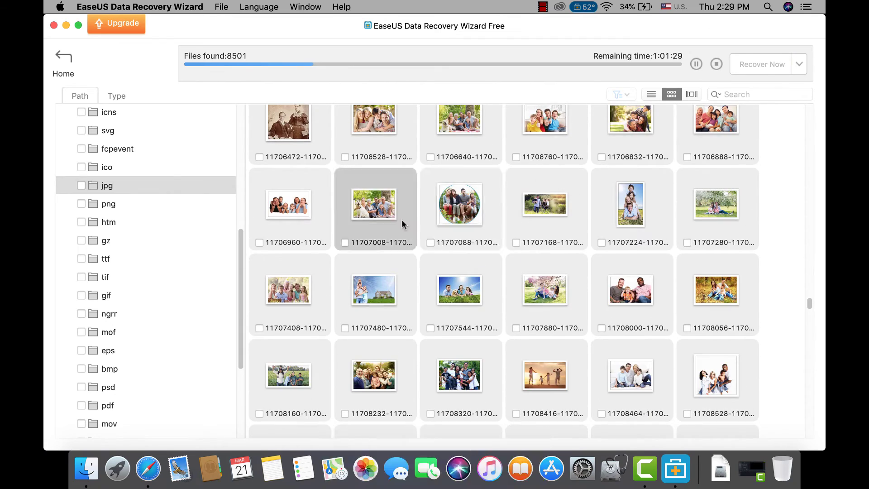
pyautogui.scroll(-4, 414, 219)
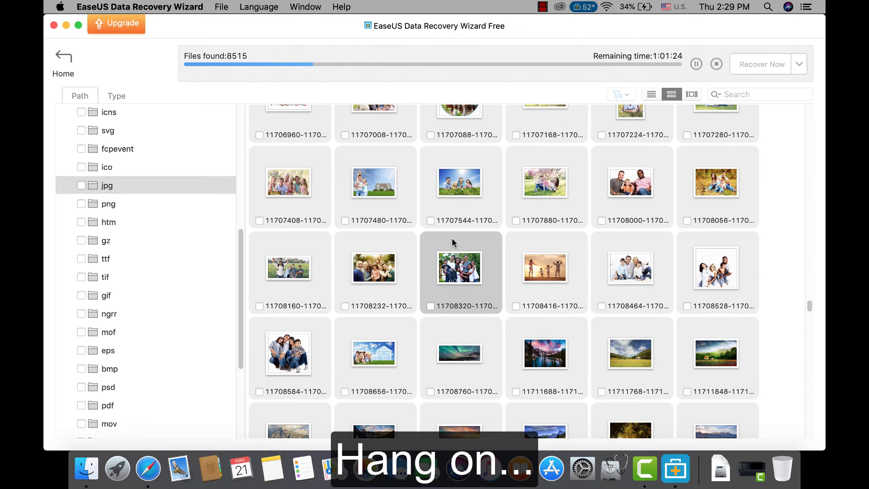
pyautogui.scroll(-4, 452, 238)
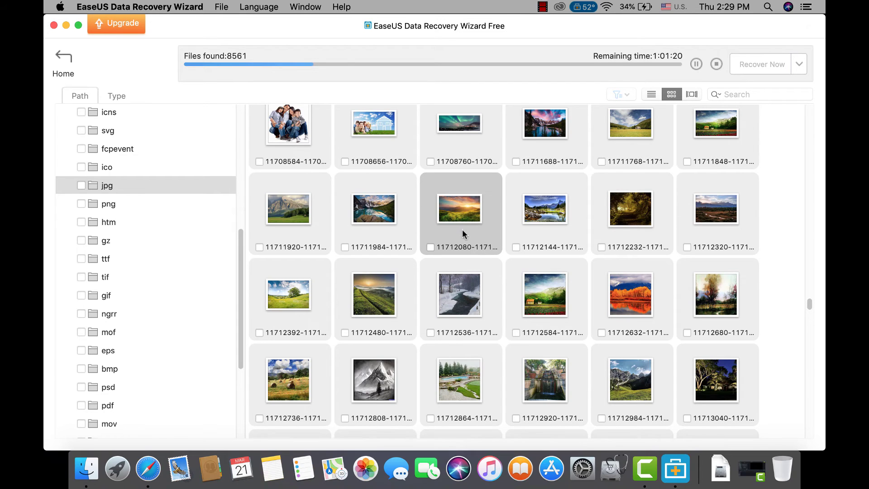
# Tick the turquoise lake, grassy-hills sunset, stone-barn valley and red-roofed house photos for recovery.
pyautogui.click(345, 246)
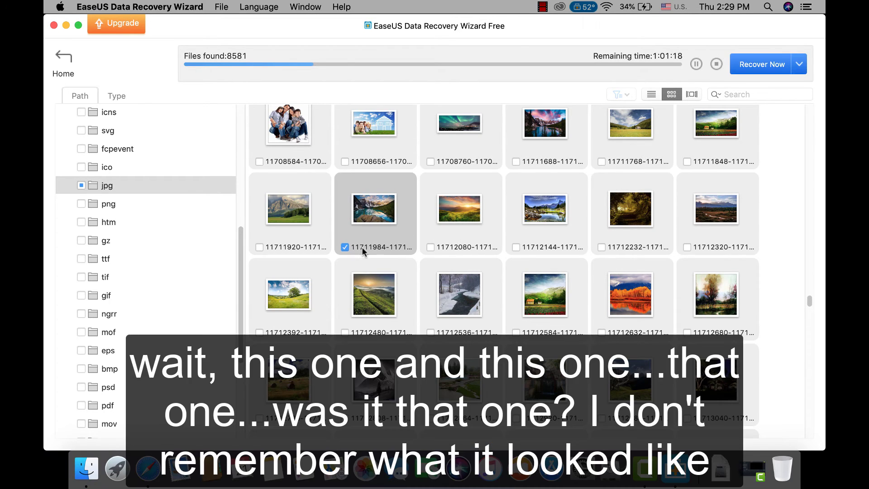
pyautogui.click(431, 248)
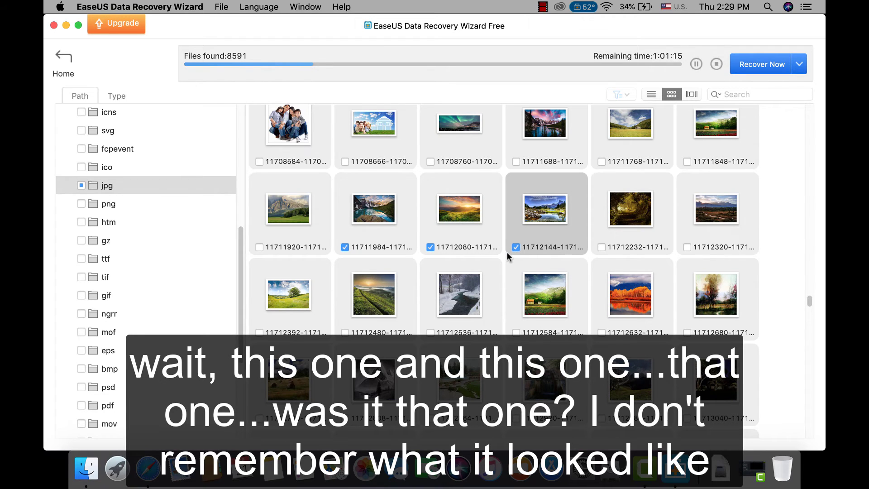
pyautogui.click(602, 162)
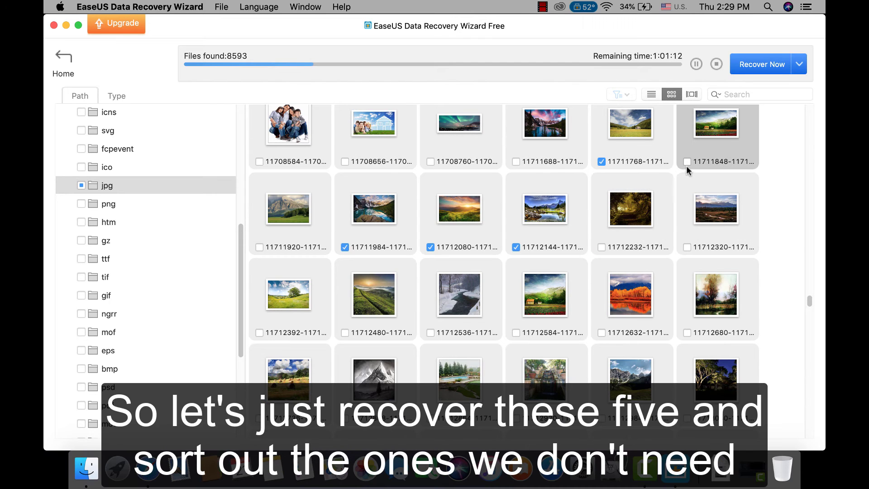
pyautogui.click(687, 162)
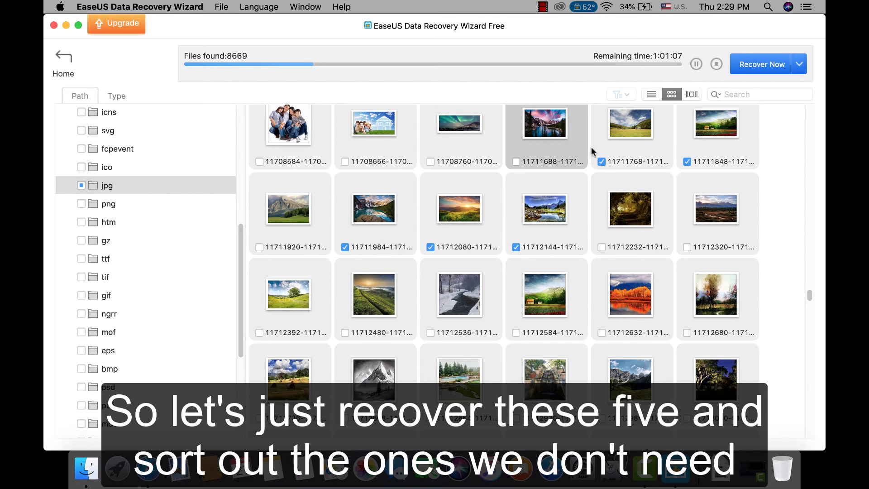
# Recover the marked photos, saving them to the EaseUS volume.
pyautogui.click(755, 67)
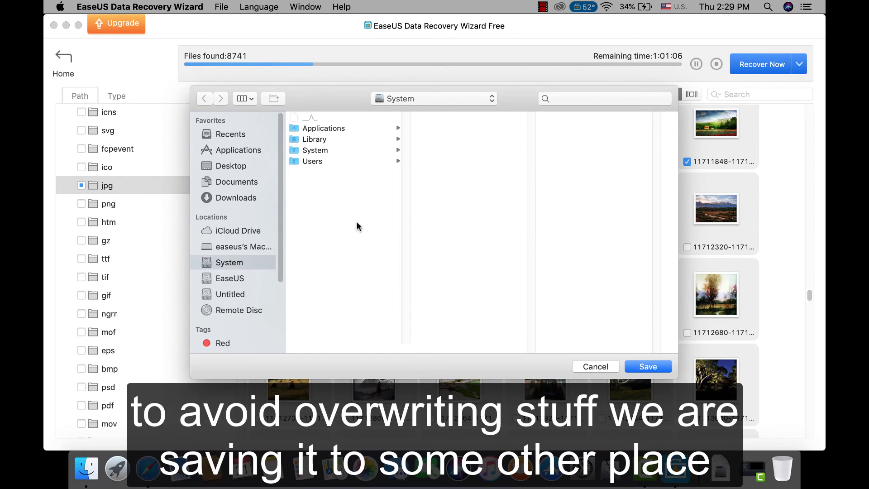
pyautogui.click(255, 279)
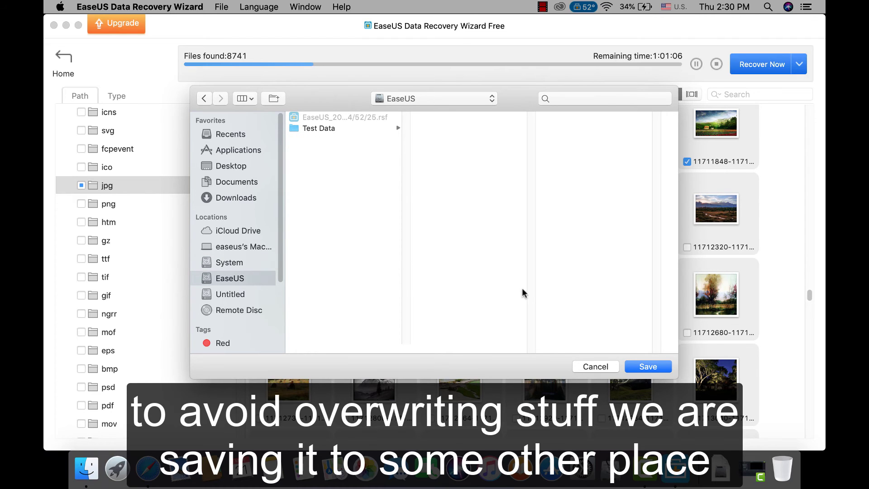
pyautogui.click(641, 364)
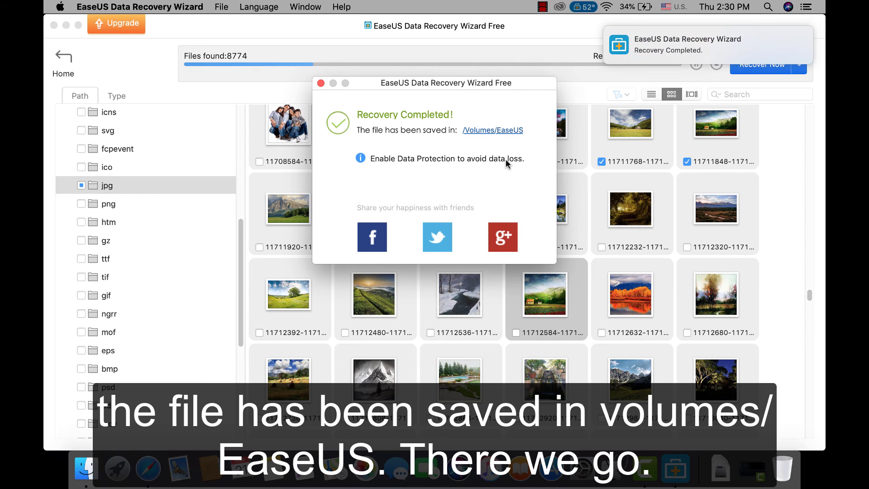
# Open the recovery destination's RAW_0001 > System > jpg folder in Finder.
pyautogui.click(486, 132)
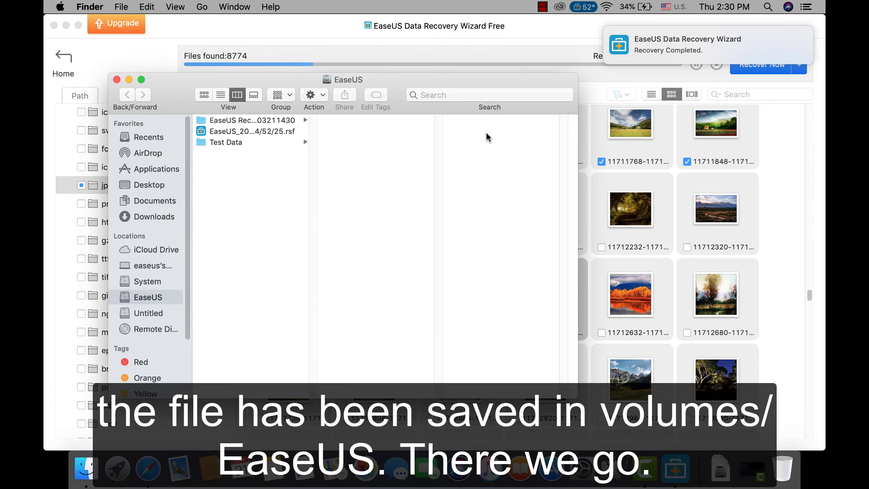
pyautogui.click(277, 122)
pyautogui.click(350, 121)
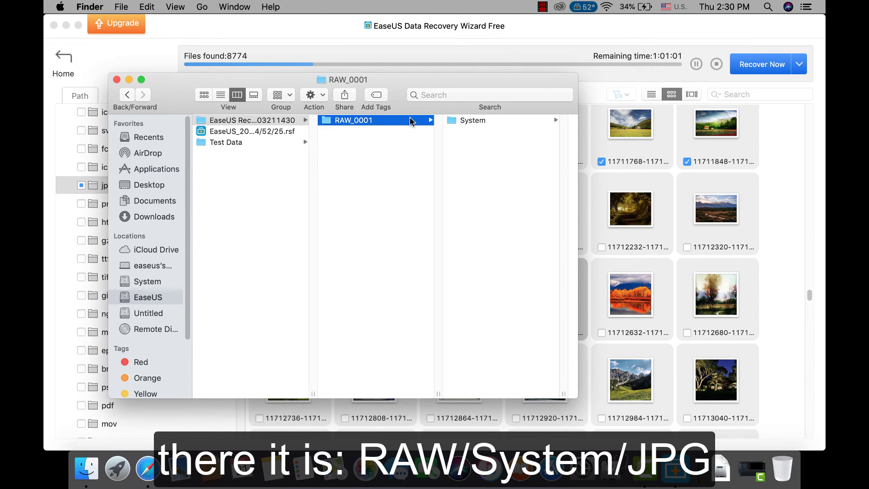
pyautogui.click(473, 121)
pyautogui.click(481, 121)
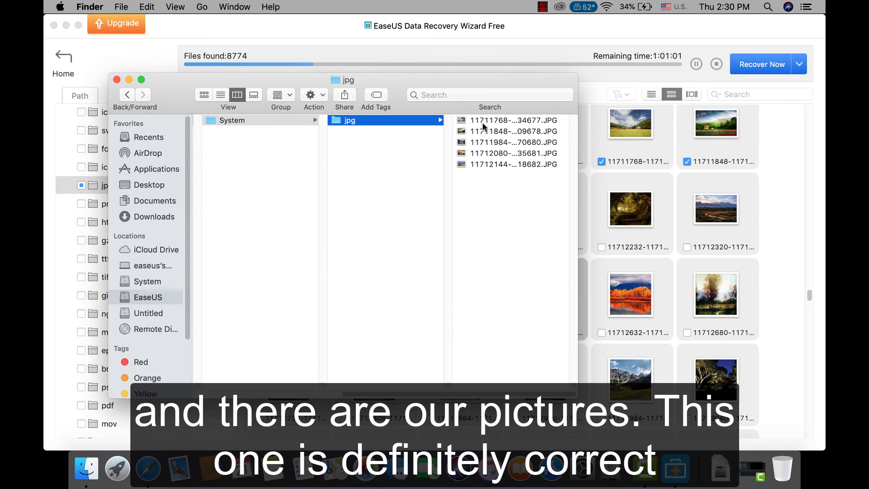
# Preview the recovered photos and trash 11711848-11711909678.JPG, authorizing with the admin password.
pyautogui.doubleClick(486, 121)
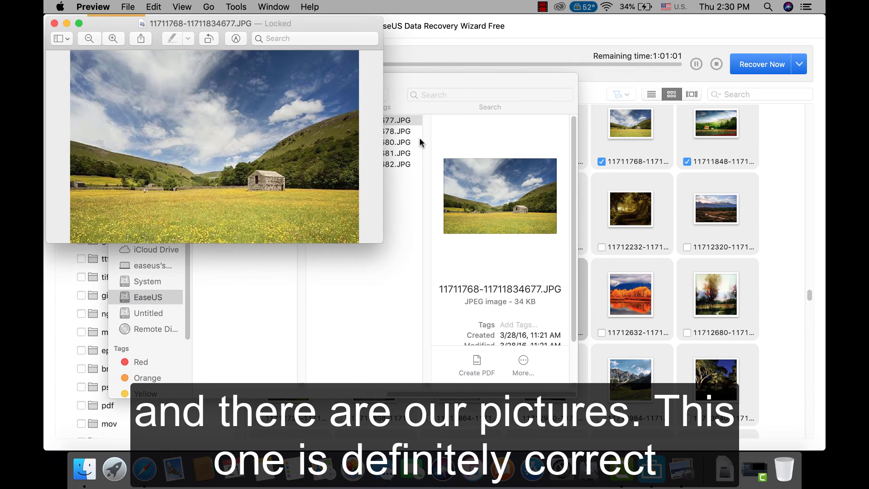
pyautogui.click(54, 23)
pyautogui.doubleClick(332, 131)
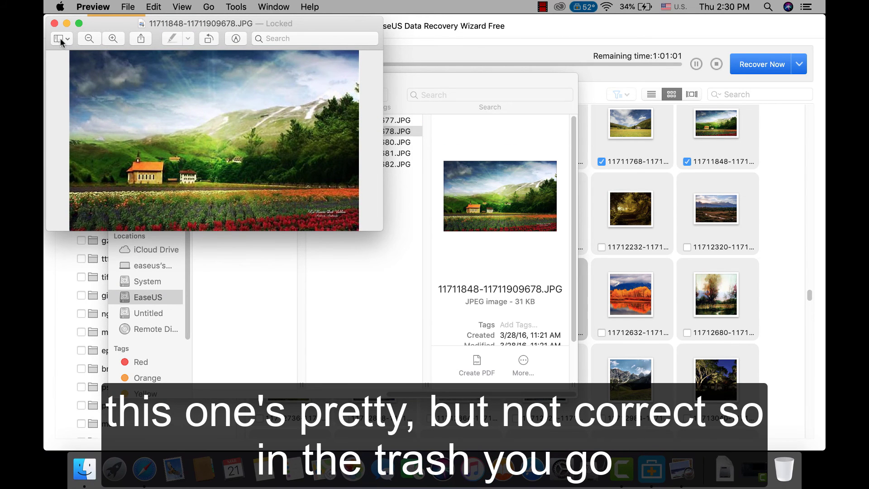
pyautogui.click(54, 24)
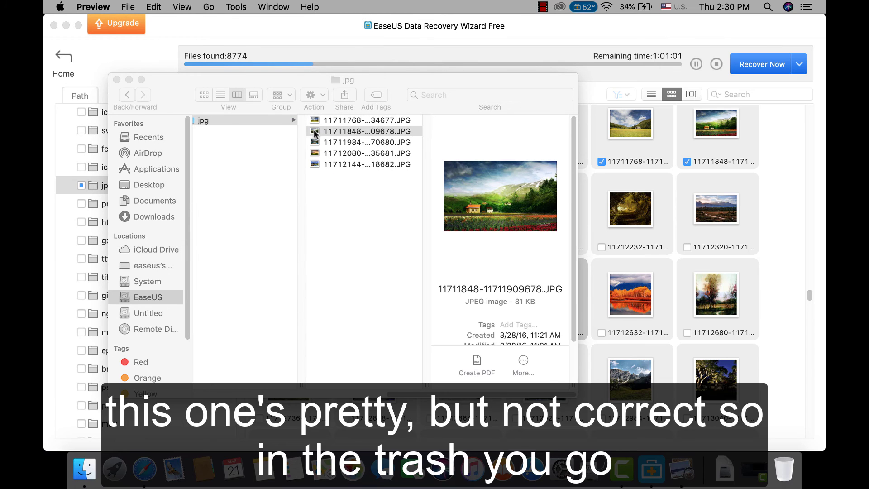
pyautogui.moveTo(315, 131); pyautogui.dragTo(788, 480)
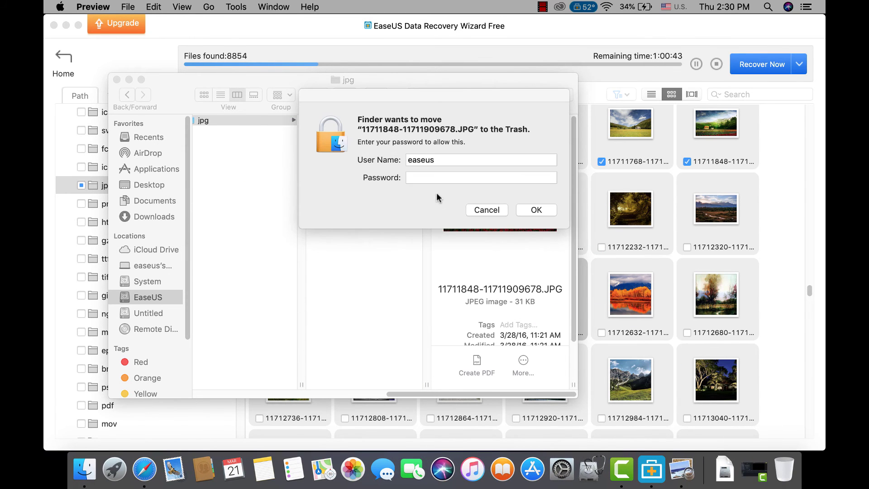
pyautogui.click(440, 179)
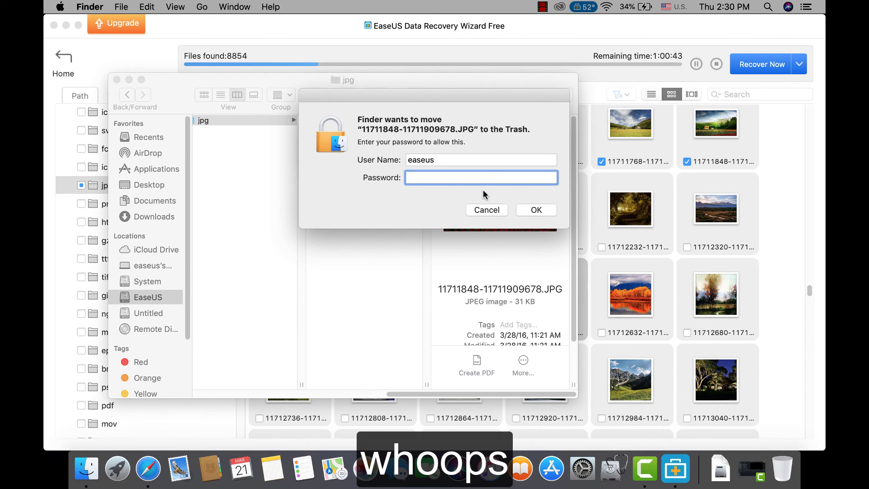
pyautogui.write('•')
pyautogui.click(517, 209)
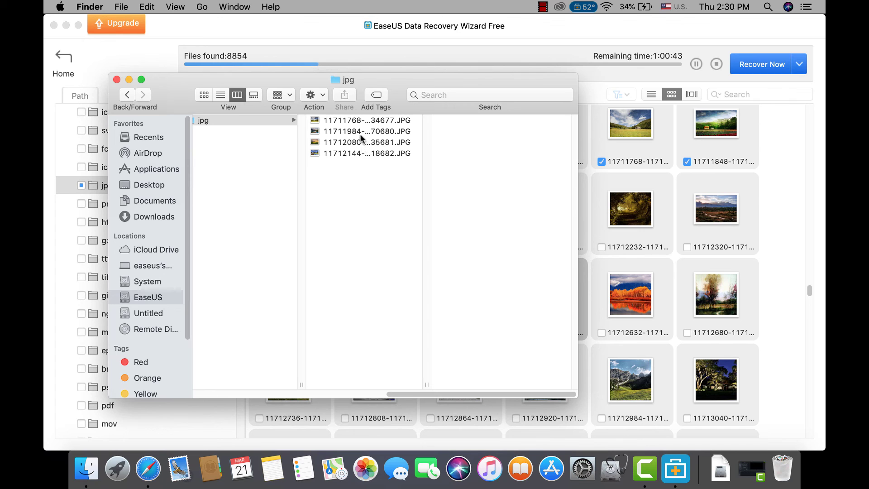
# Preview 11711984-11712070680.JPG, 11712080-11712135681.JPG and 11712144-11712218682.JPG to check them.
pyautogui.doubleClick(360, 132)
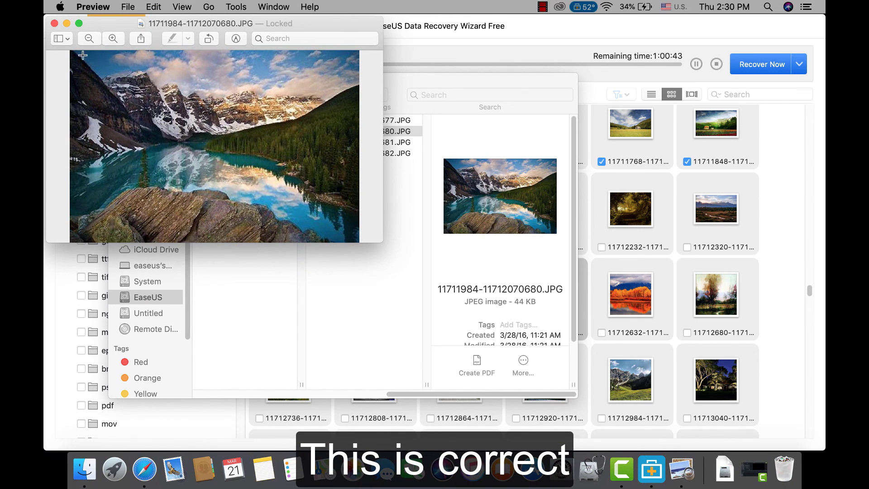
pyautogui.click(55, 24)
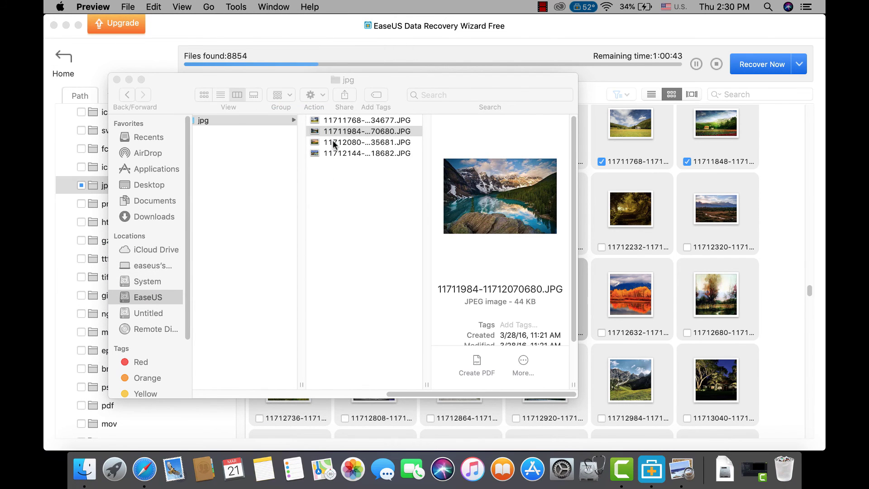
pyautogui.doubleClick(334, 143)
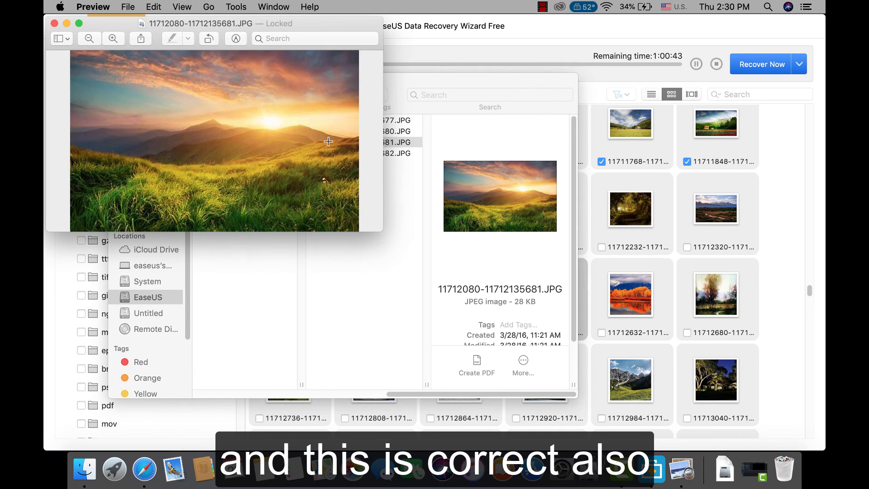
pyautogui.click(56, 25)
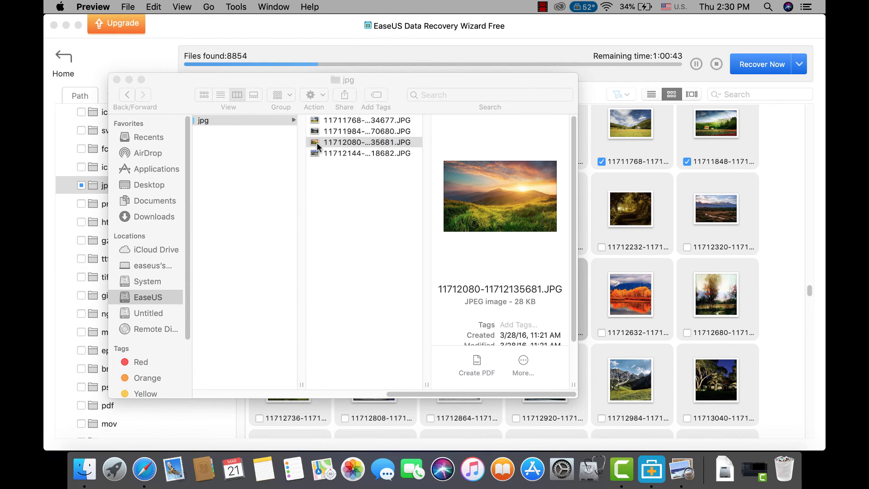
pyautogui.click(329, 153)
pyautogui.doubleClick(330, 153)
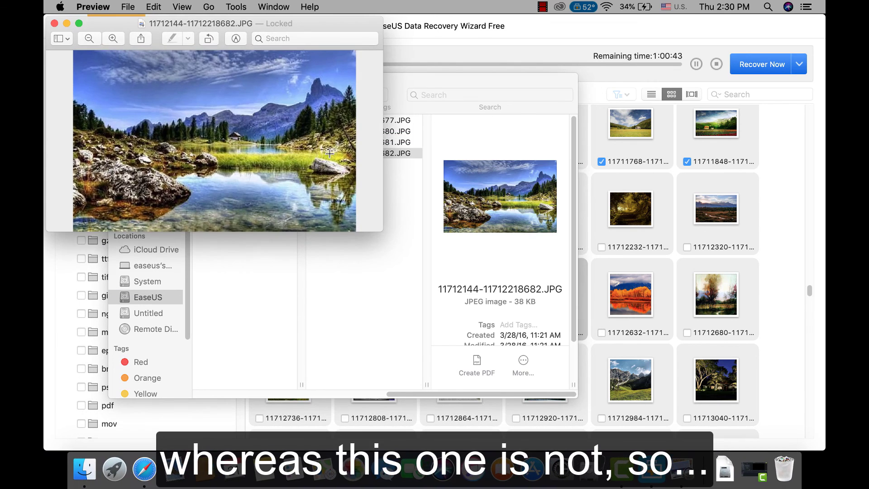
pyautogui.click(54, 25)
# Trash 11712144-11712218682.JPG using the admin password, then minimize the jpg folder window.
pyautogui.moveTo(326, 153); pyautogui.dragTo(792, 475)
pyautogui.click(451, 181)
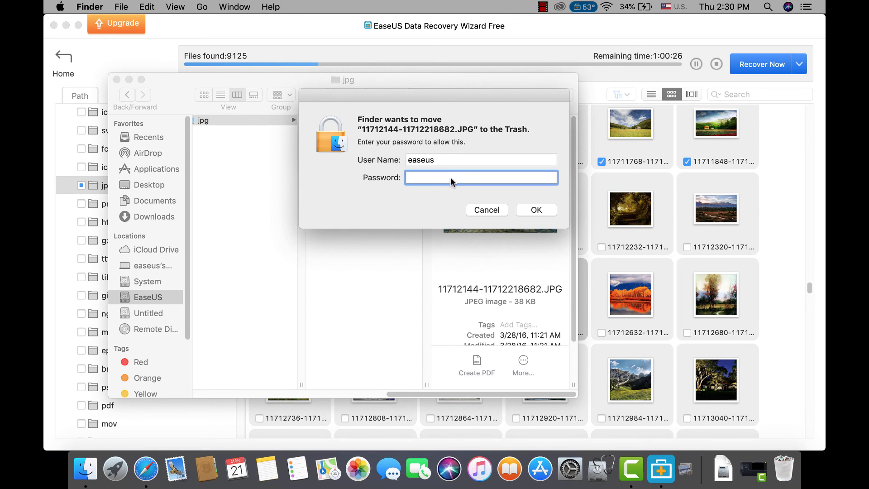
pyautogui.write('easeus')
pyautogui.click(528, 206)
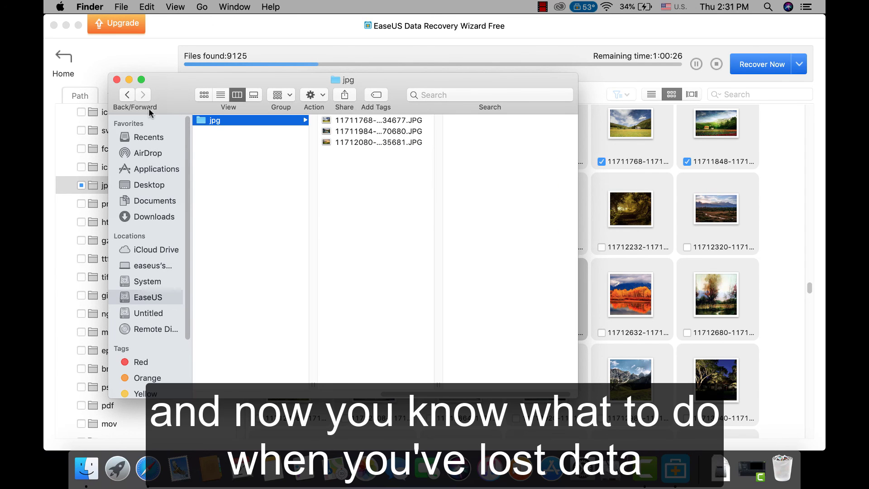
pyautogui.click(129, 80)
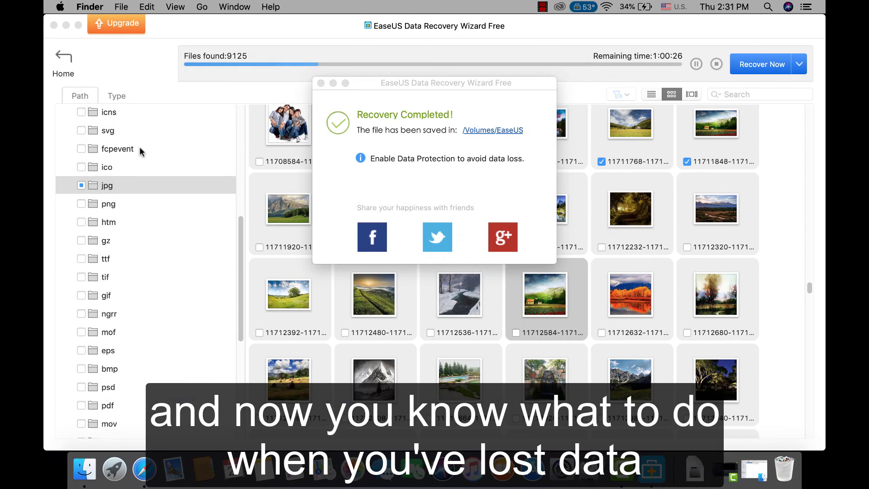